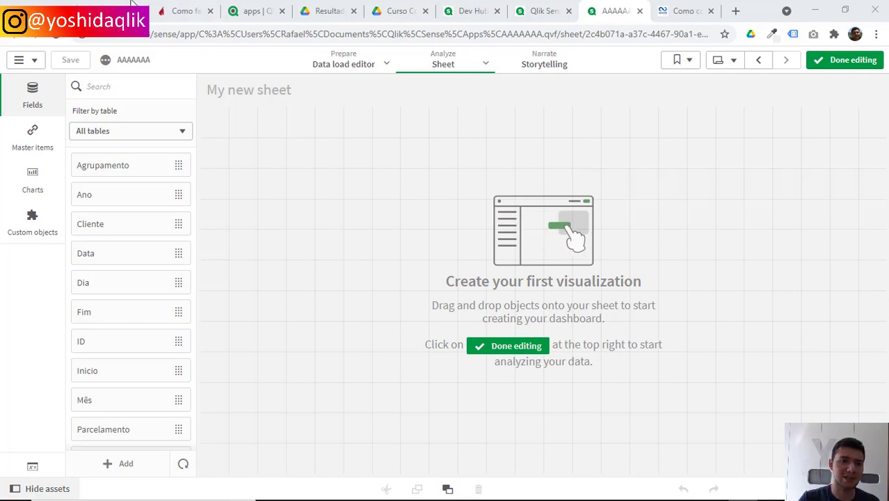
Find the Table chart, place it on the empty sheet and enlarge it to 14 x 11 grid cells.
click(142, 96)
text(tabe)
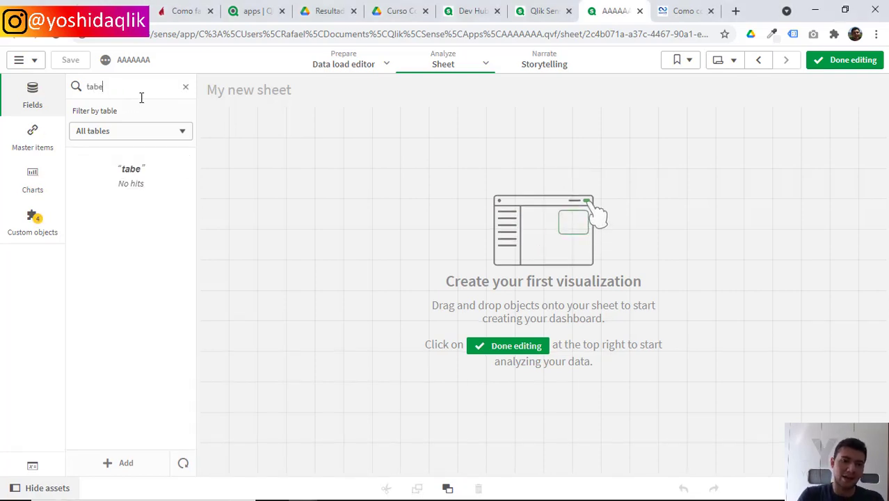
click(32, 180)
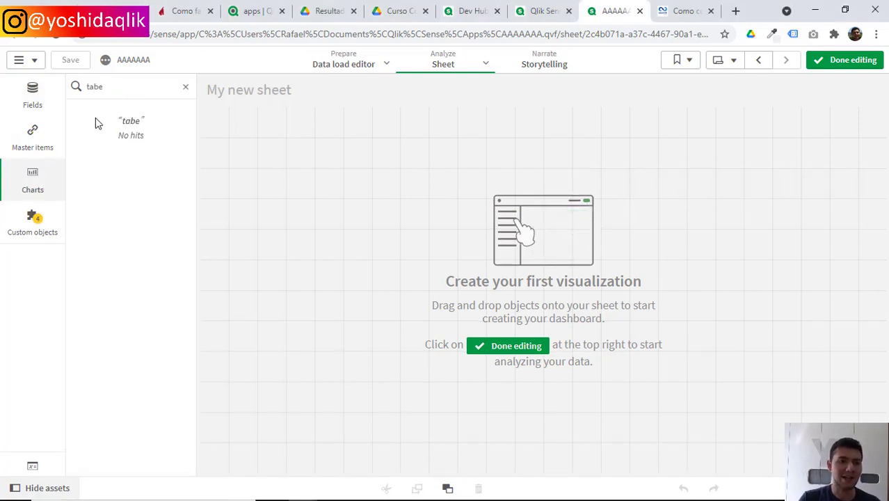
click(130, 87)
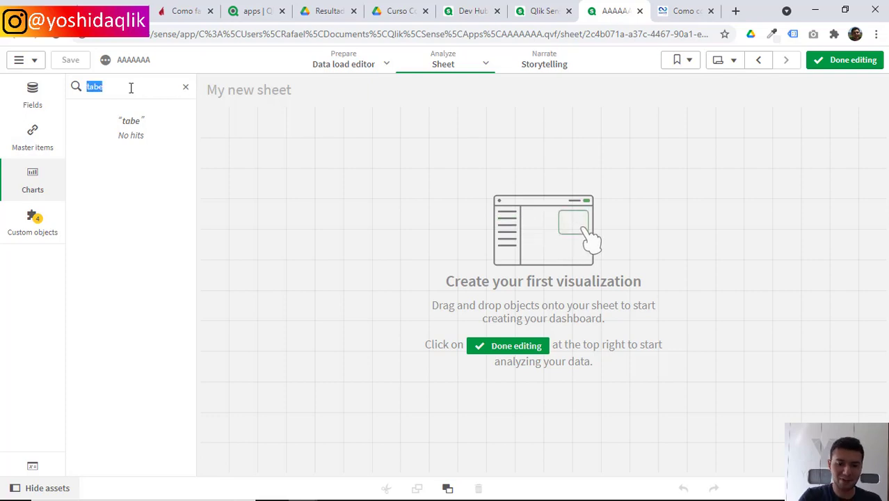
text(tabl)
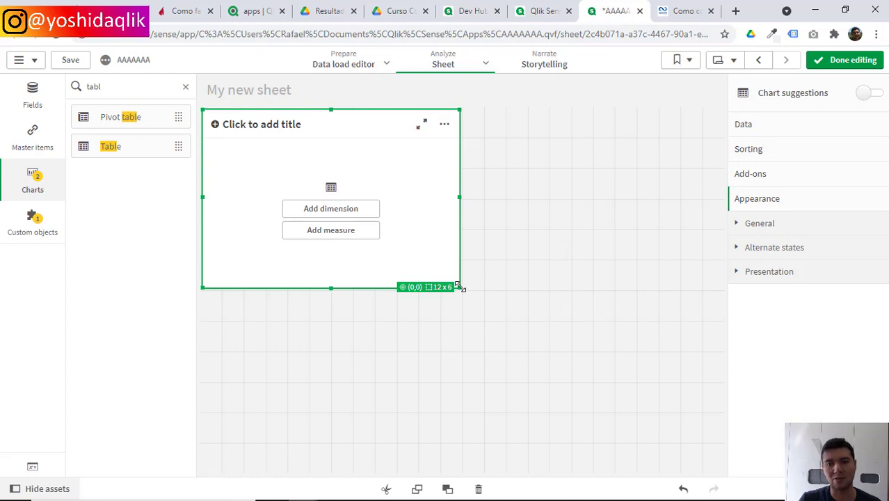
drag(457, 286, 495, 447)
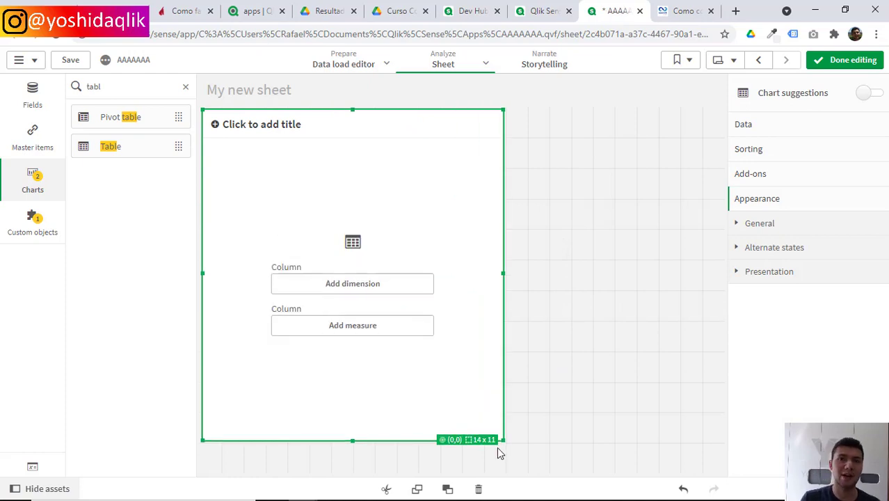
Search the fields for Cliente and add it to the table as a dimension column.
double_click(121, 88)
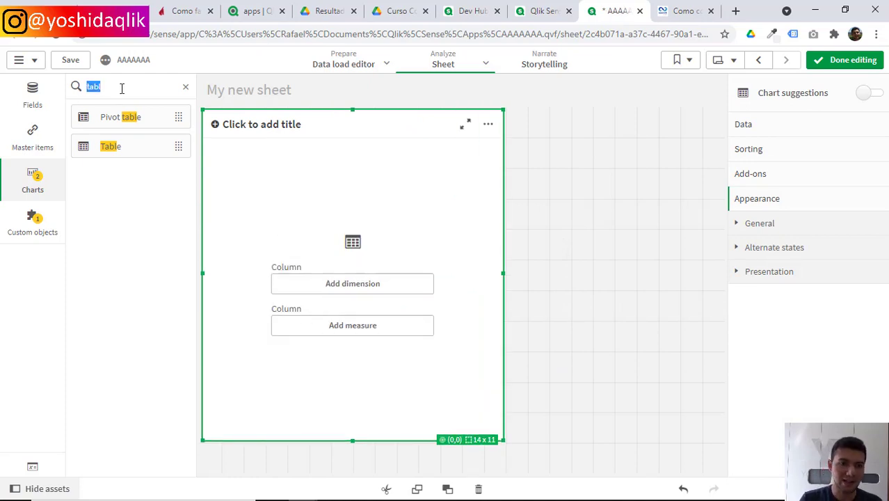
text(clie)
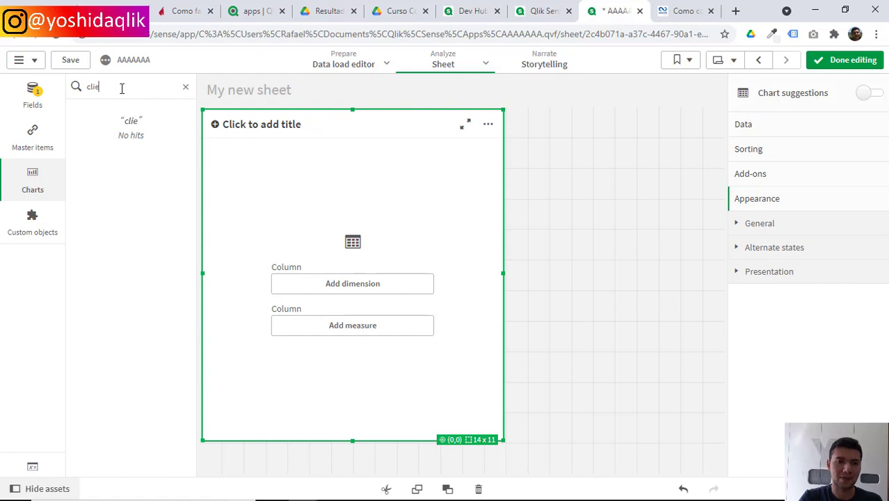
click(35, 96)
drag(106, 175, 325, 243)
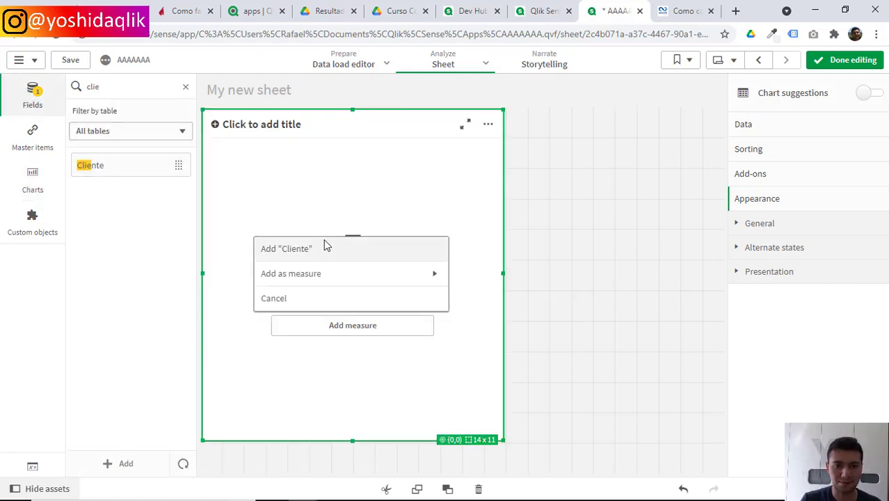
click(329, 248)
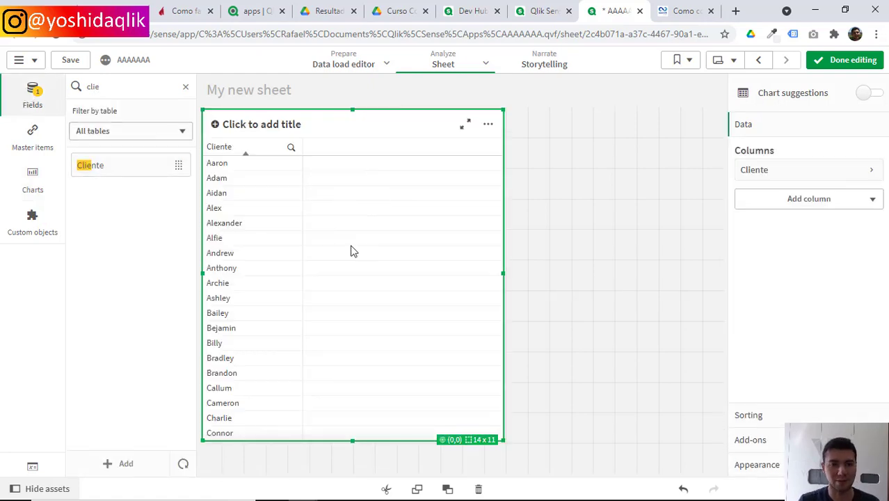
Search the fields for Valor and add it to the table as a Sum measure.
double_click(134, 82)
text(valor)
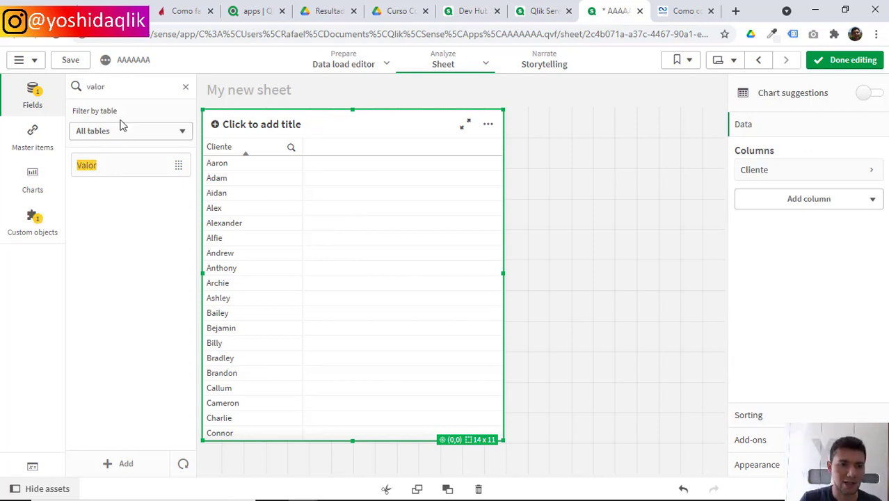
drag(119, 171, 362, 266)
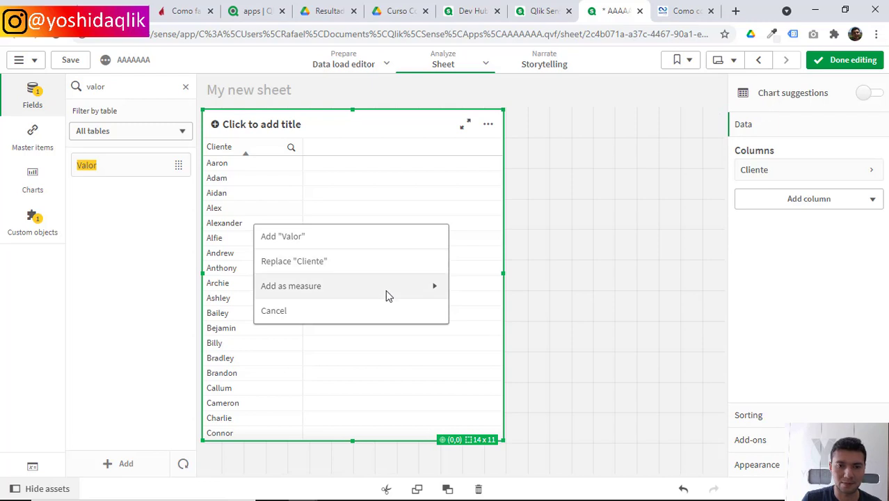
click(389, 292)
click(368, 263)
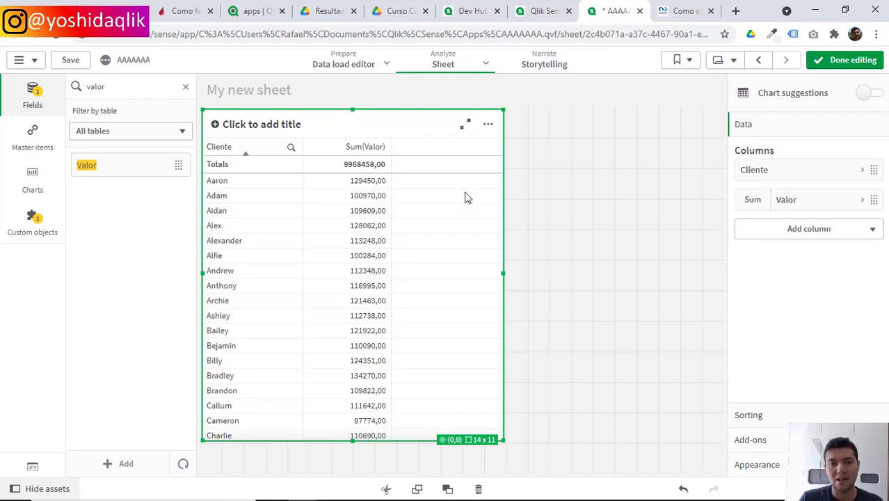
Set the number formatting of the Sum(Valor) column to Number.
click(801, 201)
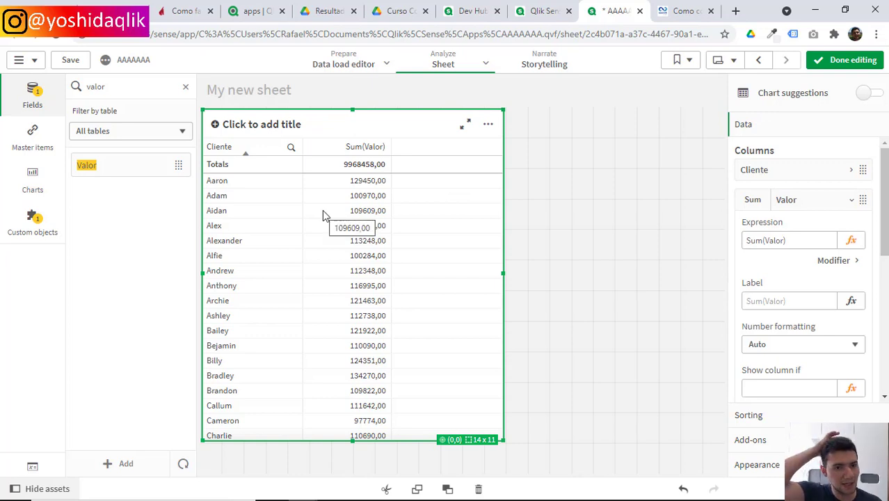
click(784, 345)
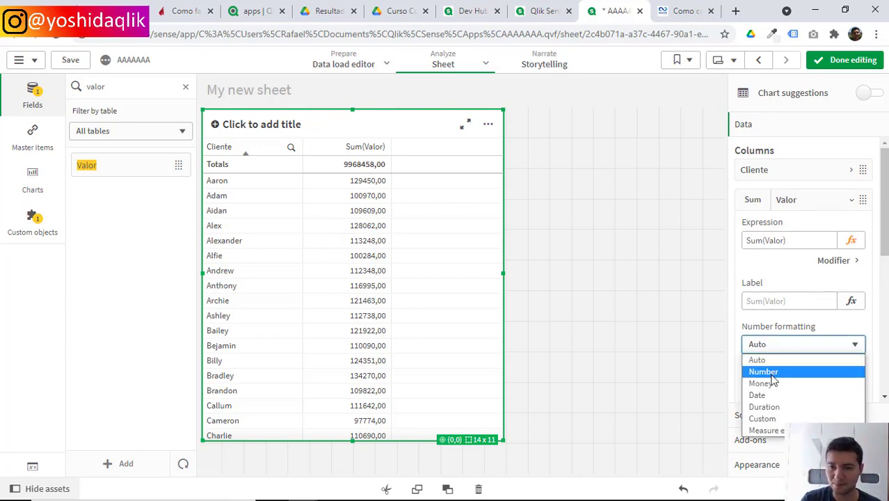
click(773, 374)
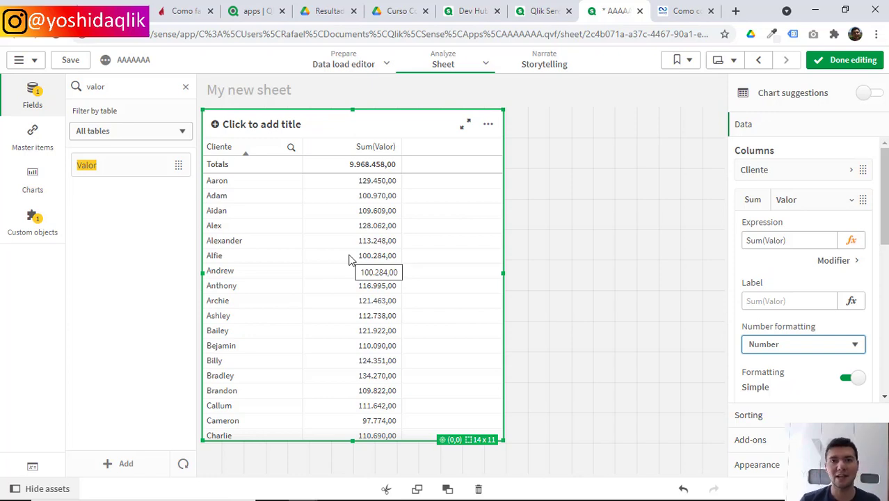
Add the Primeira_Compra field to the table as a column and move it between Cliente and Valor.
double_click(124, 87)
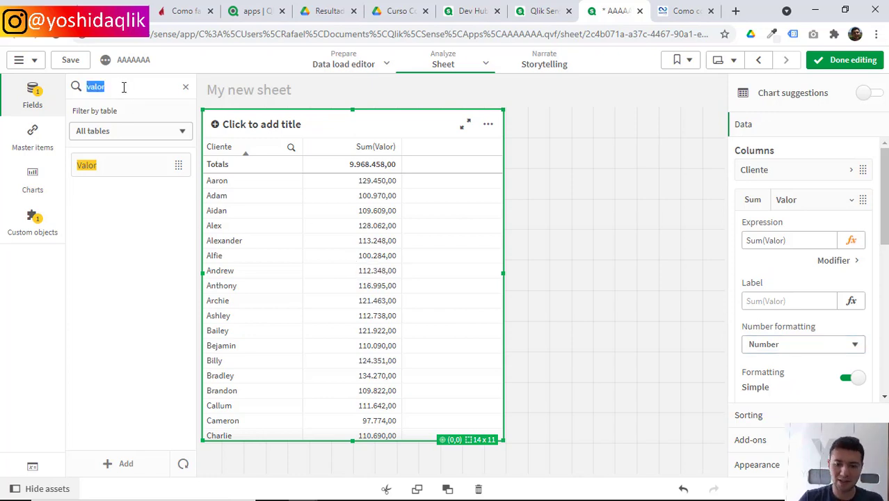
text(pri)
drag(124, 164, 289, 236)
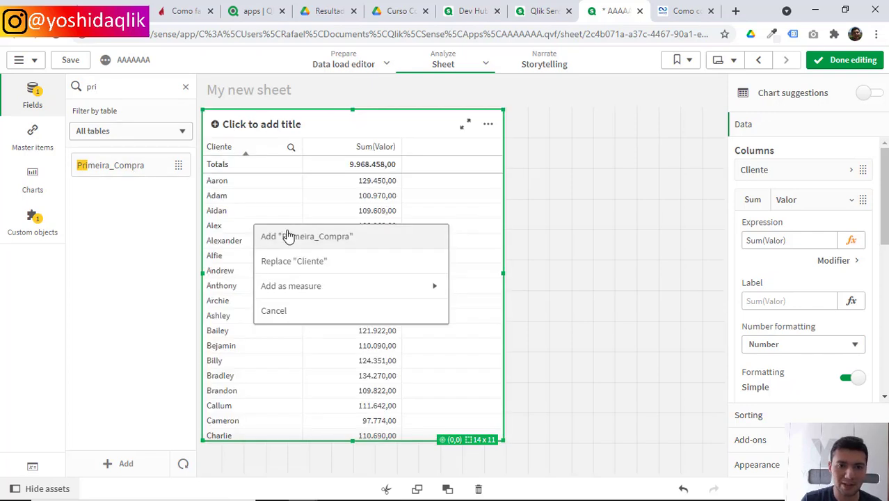
click(317, 238)
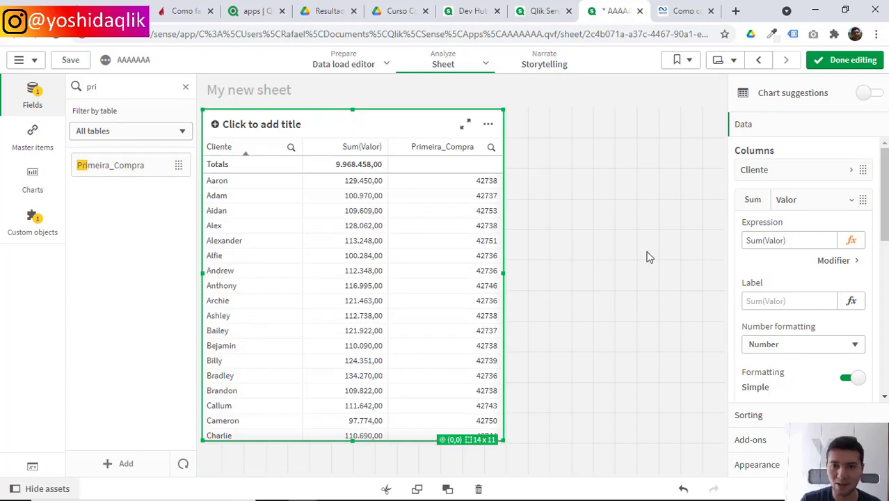
click(797, 203)
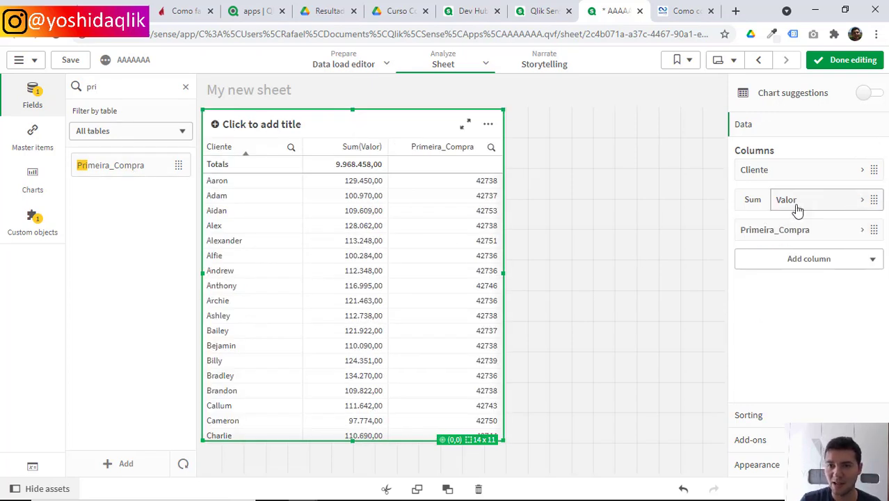
drag(792, 232, 819, 213)
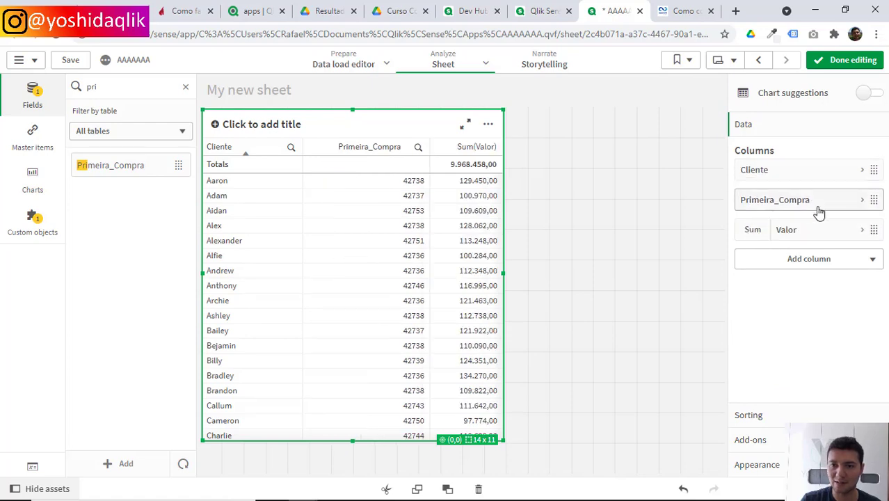
Change the Primeira_Compra column's field expression to =date(Primeira_Compra).
click(819, 208)
click(849, 241)
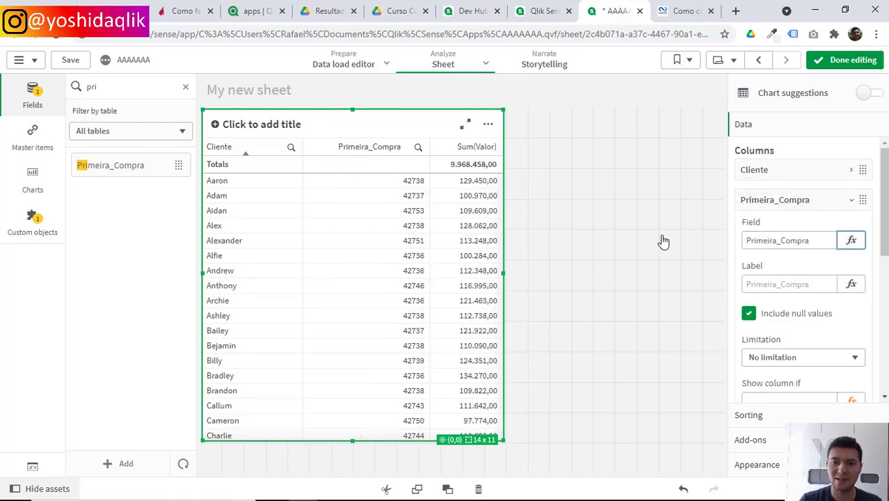
text(date()
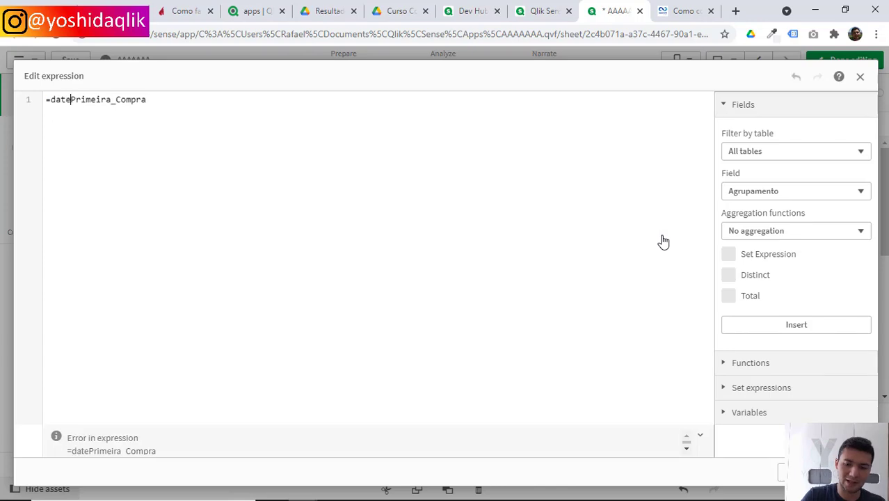
key(End)
text())
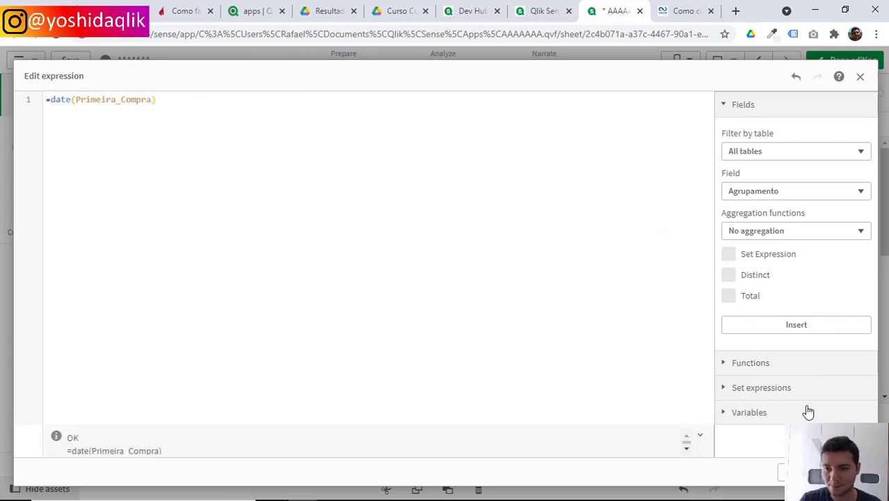
click(844, 472)
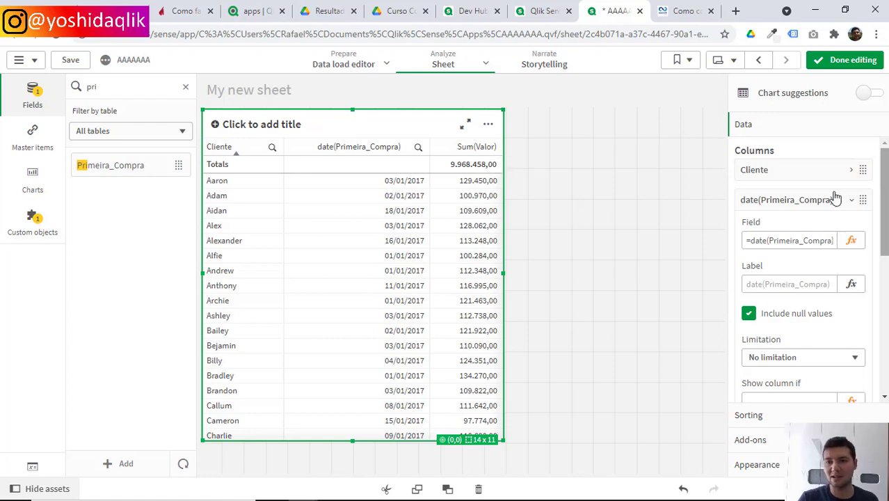
Duplicate the Sum(Valor) measure column in the table.
click(806, 207)
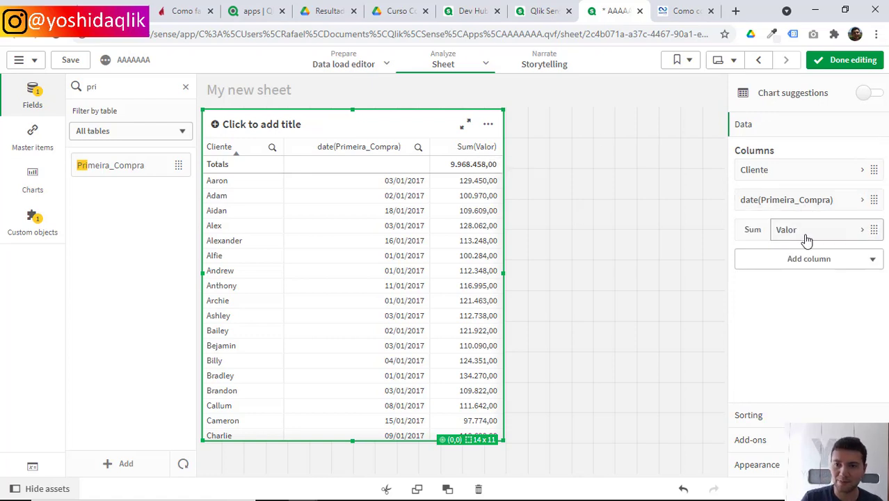
right_click(806, 233)
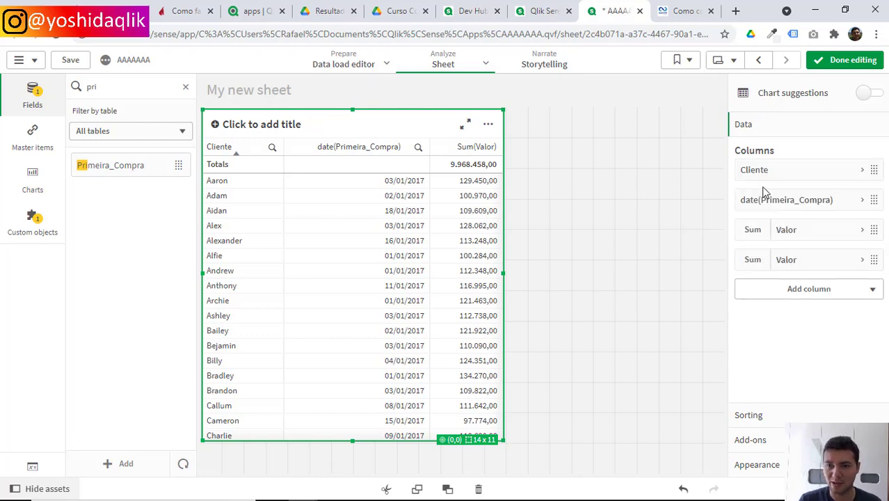
click(763, 193)
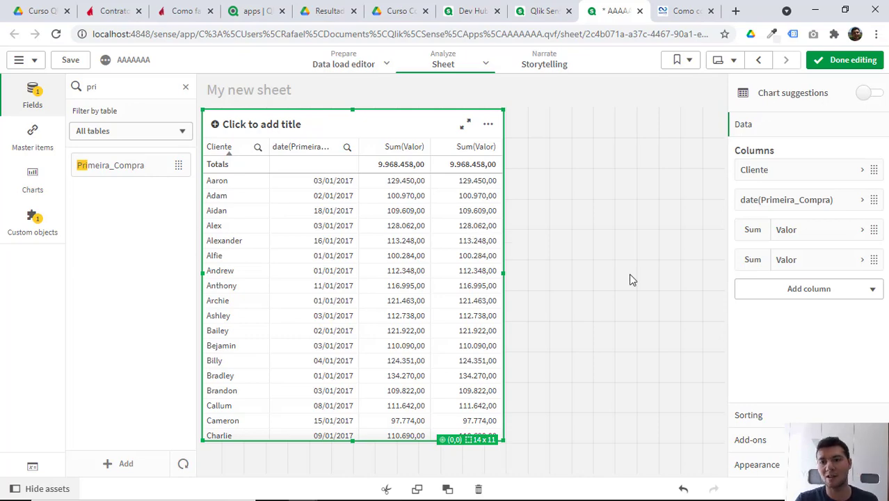
Set the second Sum(Valor) column's expression to if(Sum(Valor)>100000,'A','B').
click(791, 260)
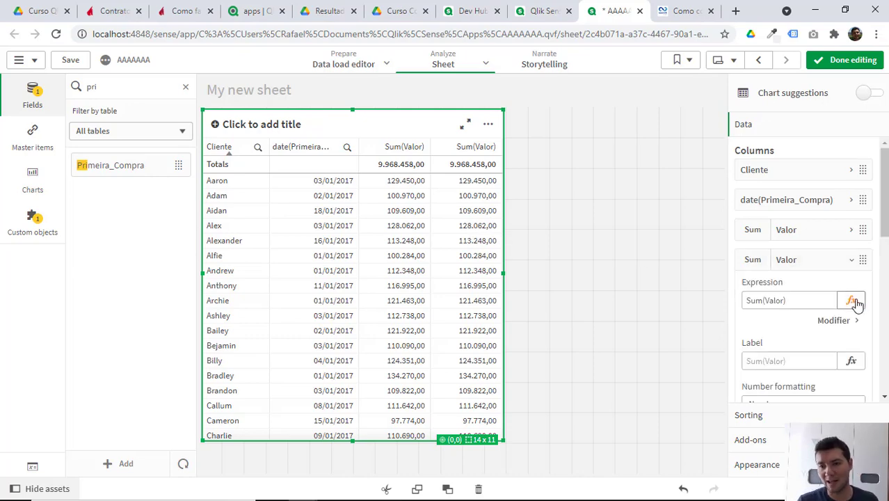
click(851, 300)
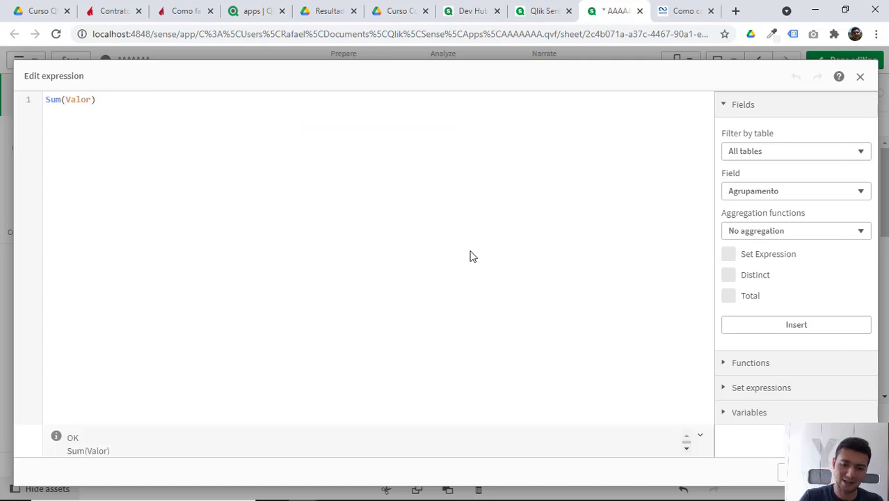
key(Home)
text(if(Sum(Valor))
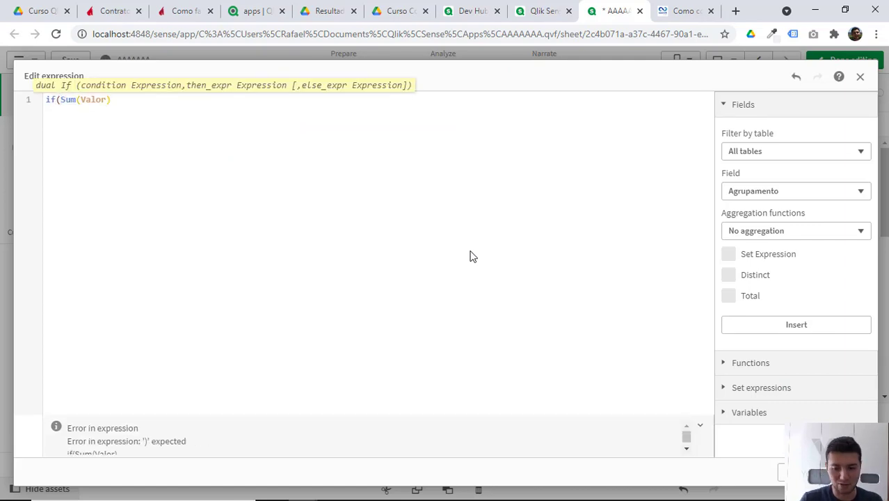
text(>10)
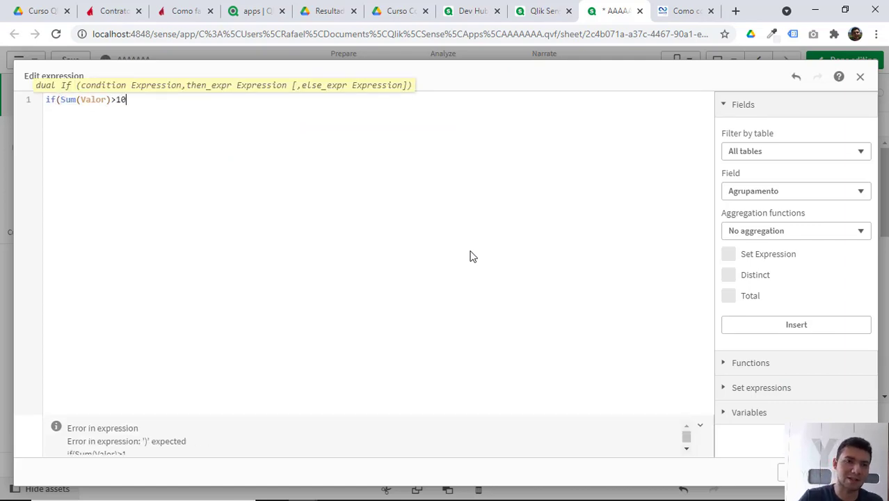
text(0000)
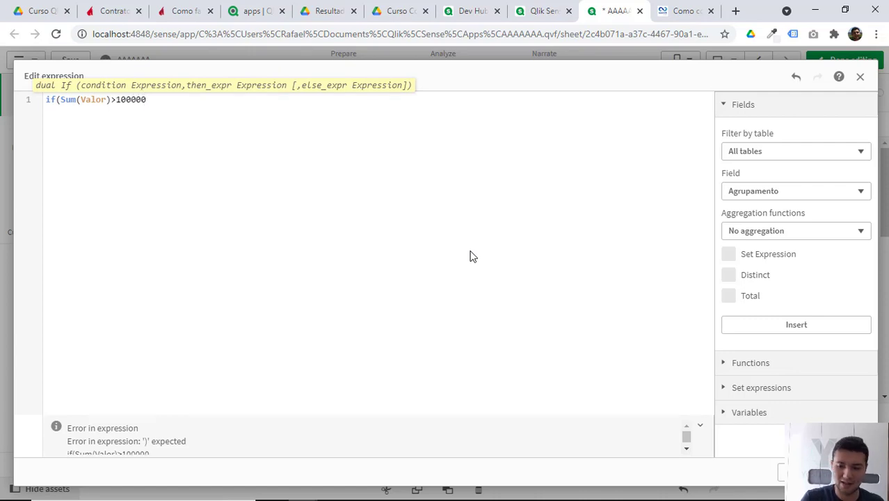
text(,'A',)
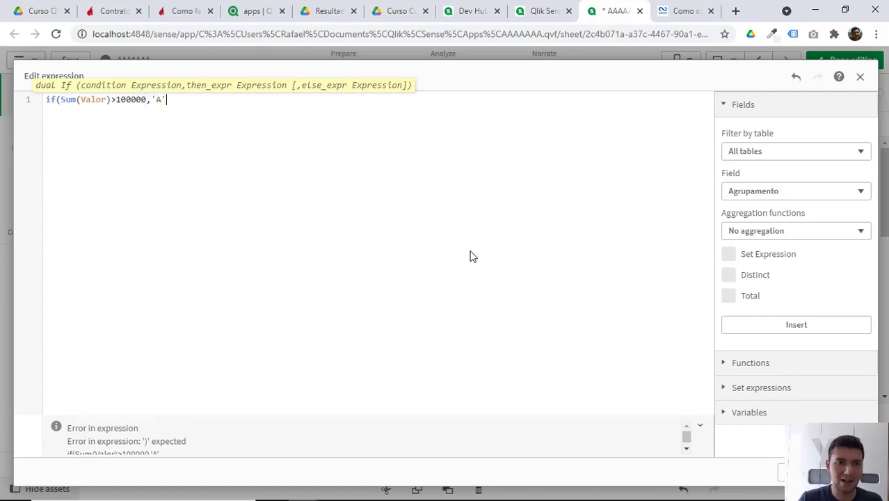
text(')
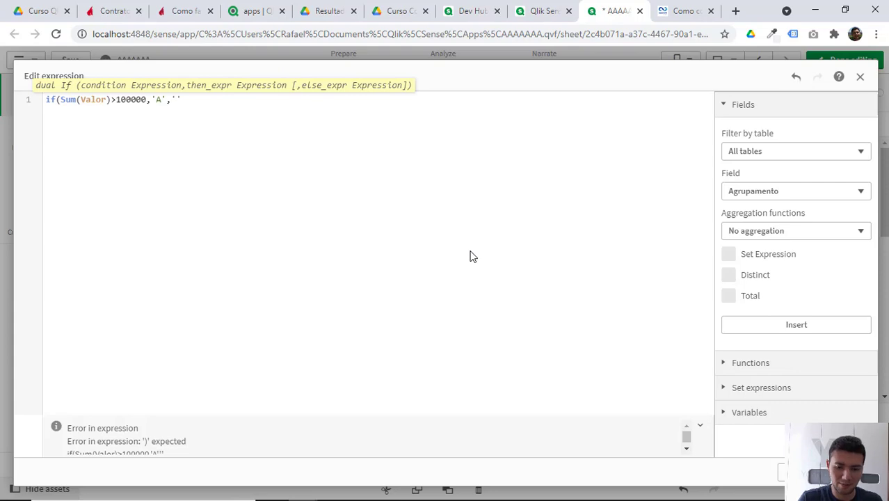
text(B'))
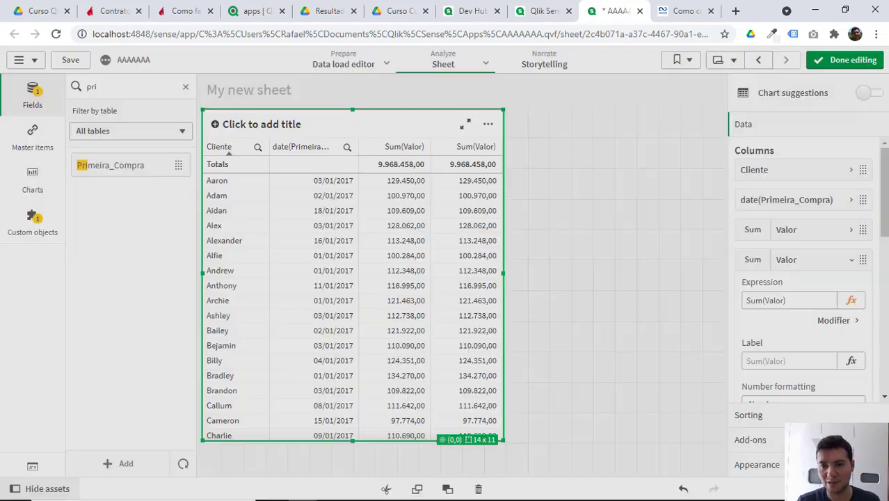
Apply the A/B classification expression to the table column and review every client's class in the sheet's viewing mode.
click(799, 472)
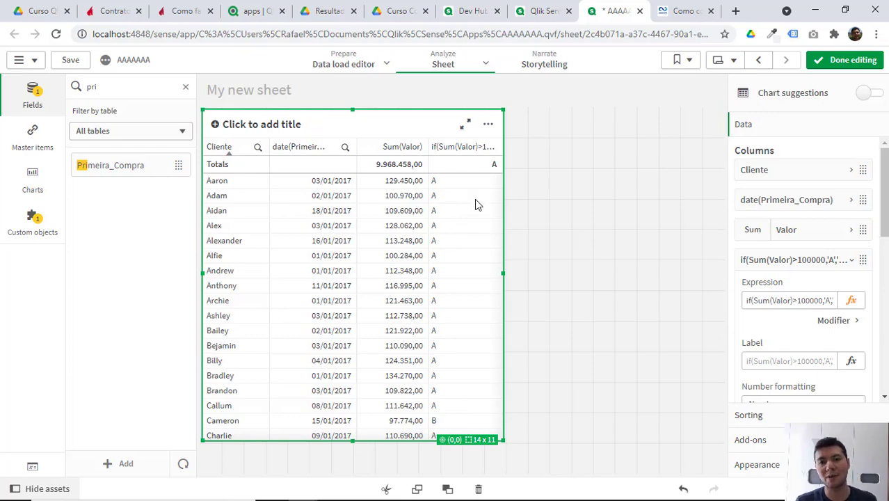
click(823, 63)
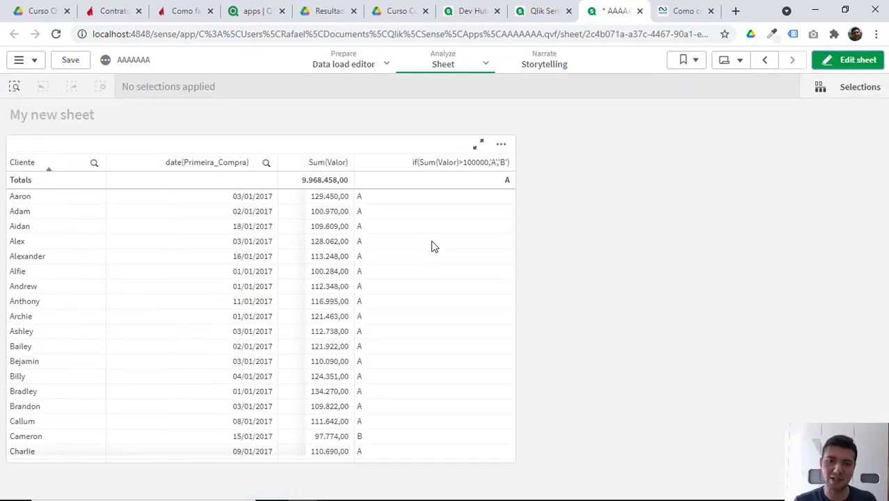
scroll(417, 307, down, 10)
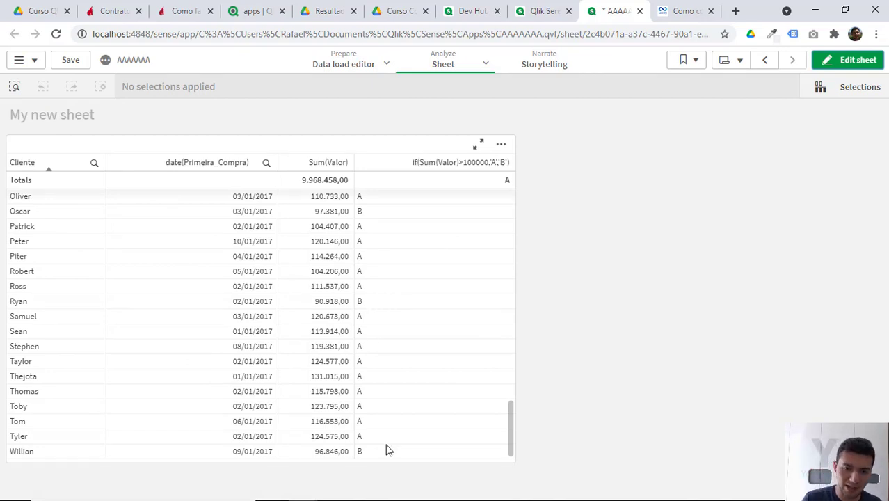
scroll(387, 309, up, 10)
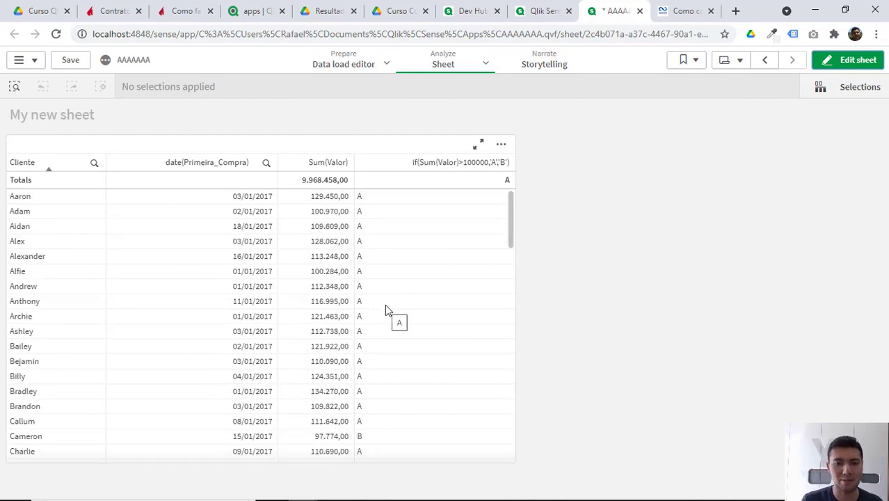
scroll(407, 345, down, 10)
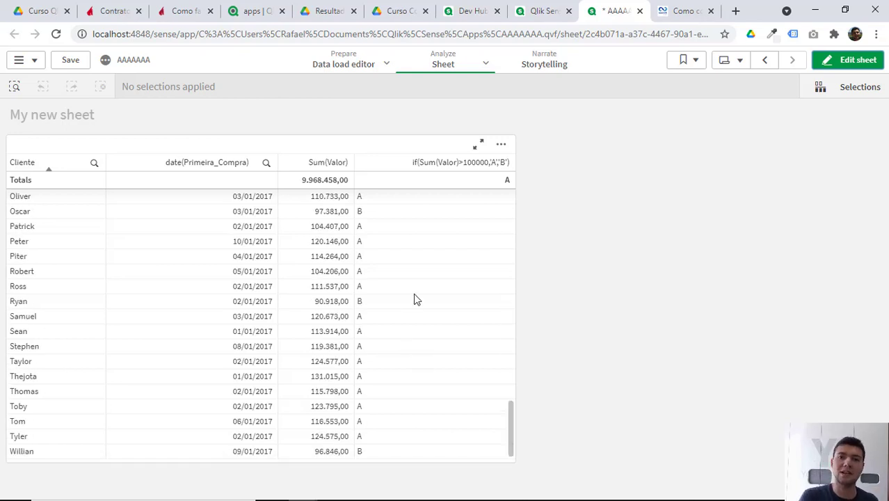
scroll(420, 302, up, 10)
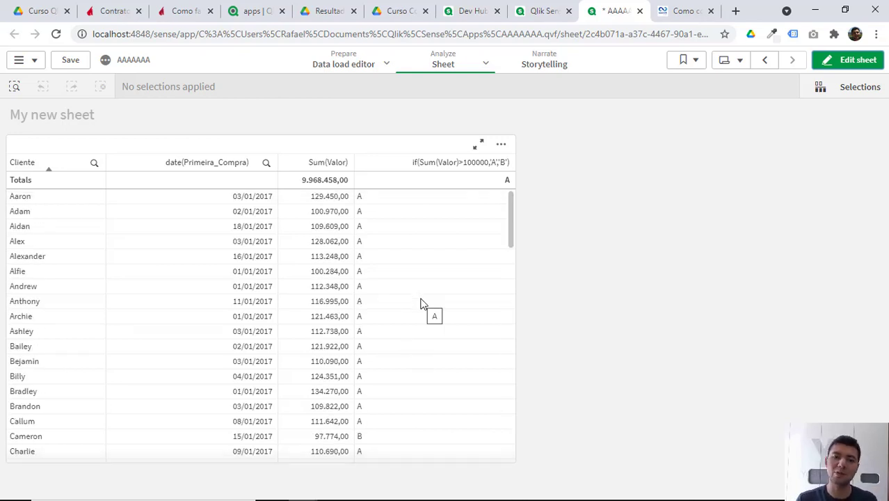
Return the sheet to editing, find the KPI chart and place it in the empty area beside the table.
click(848, 62)
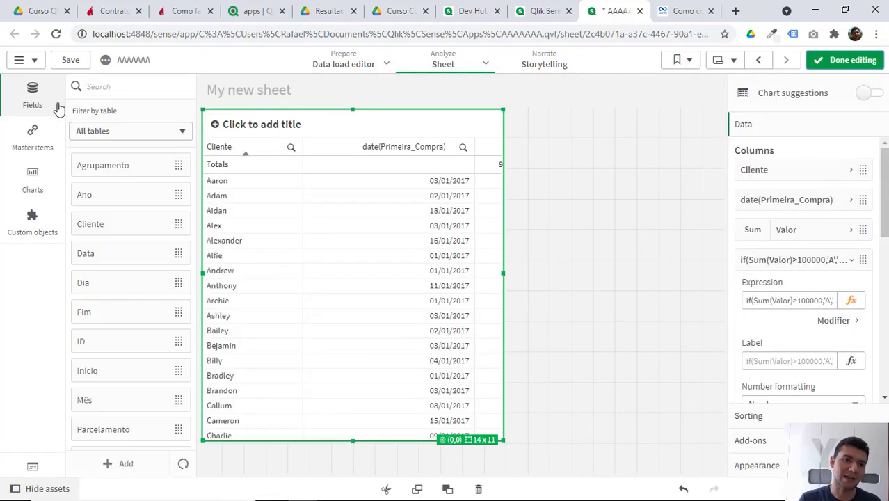
click(121, 86)
text(kpi)
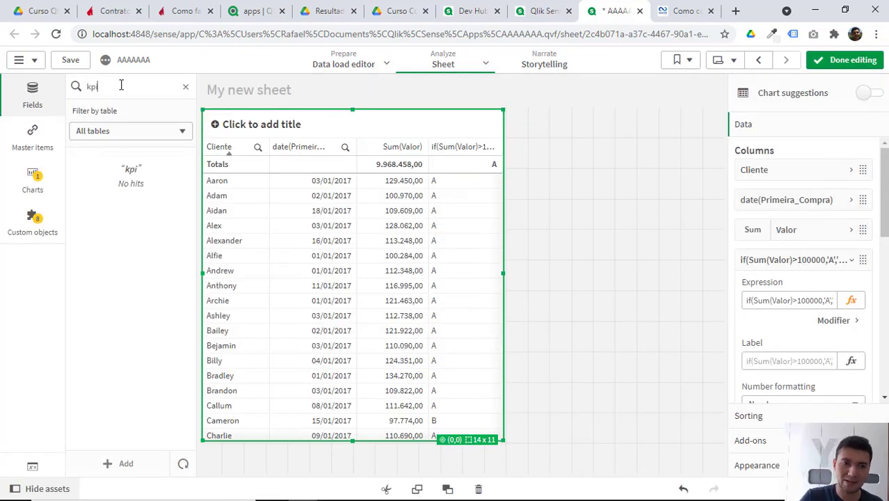
click(39, 183)
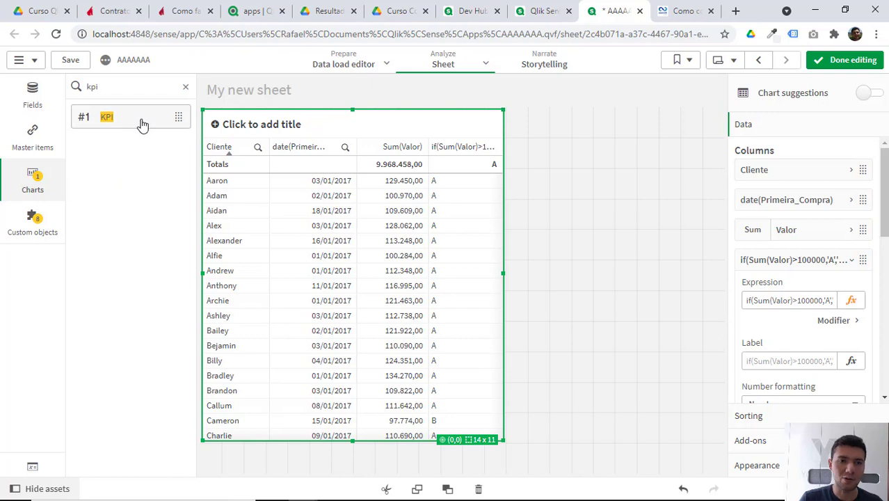
drag(140, 125, 591, 157)
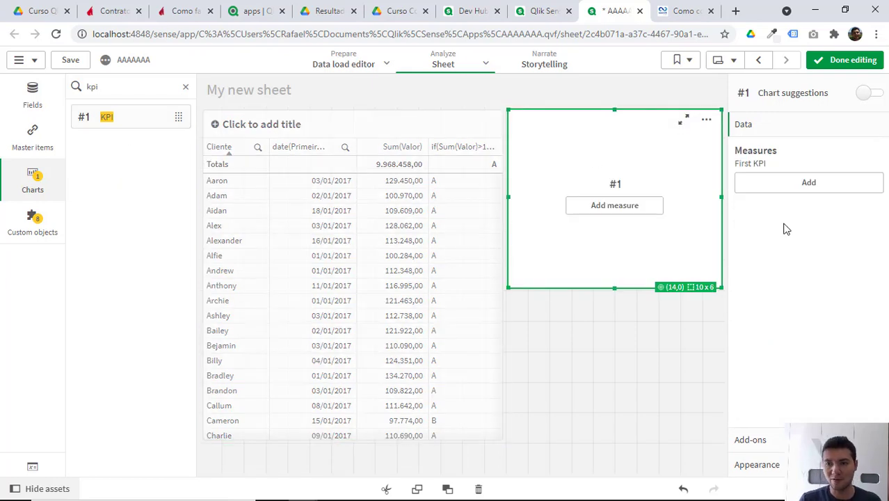
Copy the expression if(Sum(Valor)>100000,'A','B') from the table's classification column and close its editor.
click(456, 263)
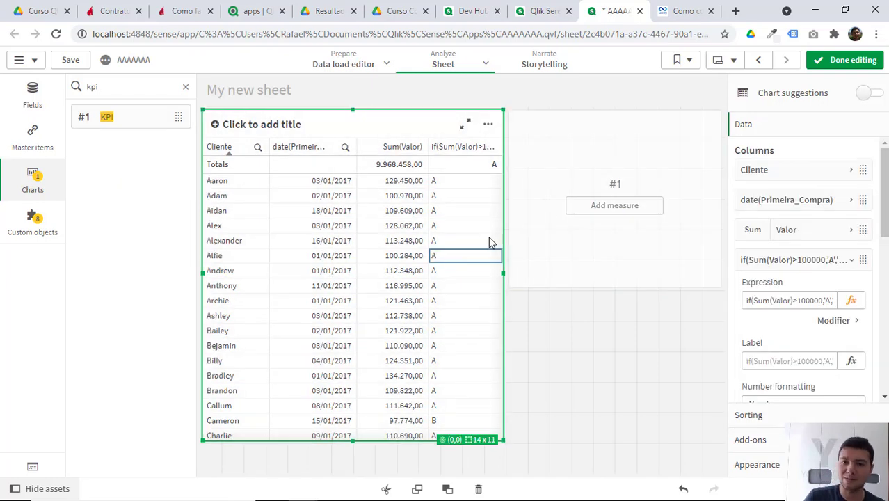
click(850, 300)
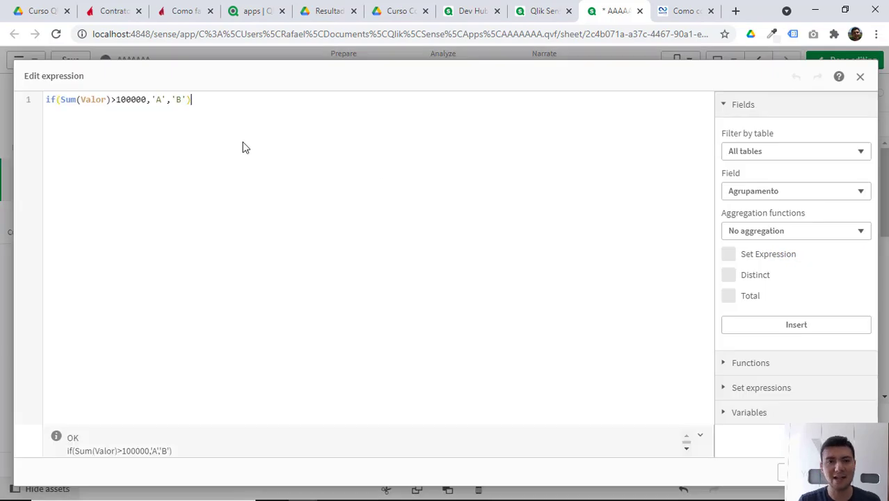
key(ctrl+a)
key(ctrl+c)
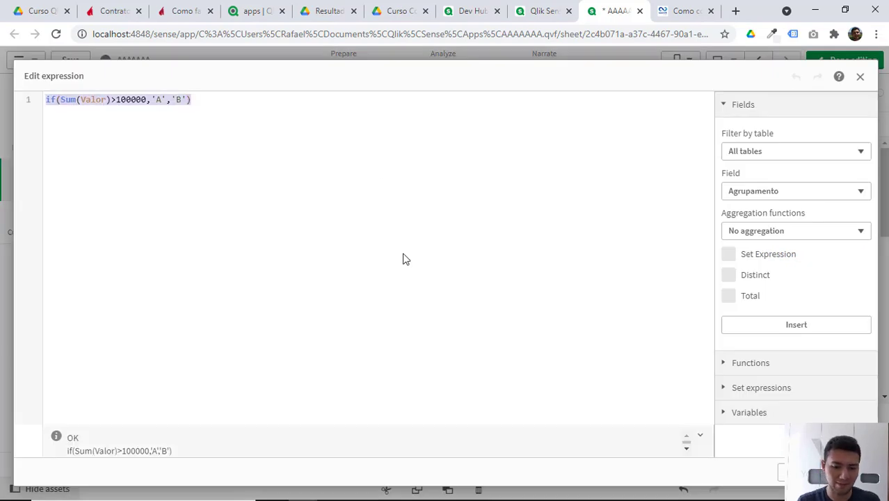
click(79, 103)
double_click(93, 100)
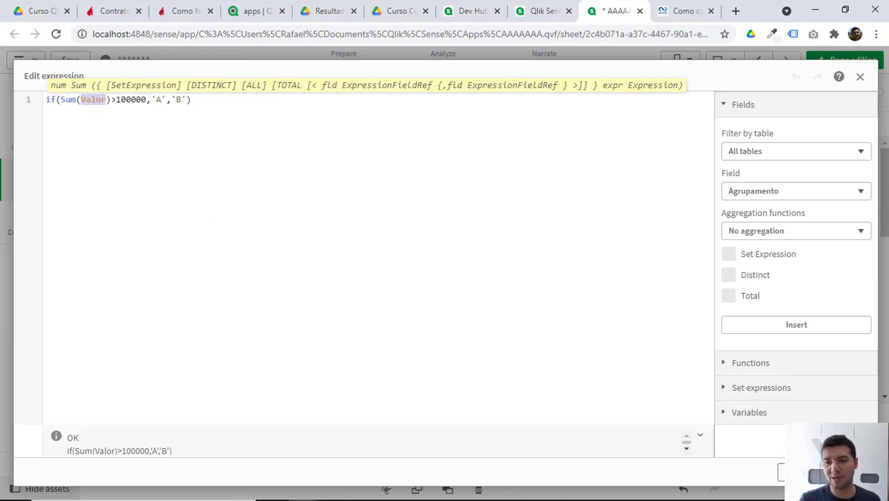
click(799, 473)
Begin a measure expression for the KPI with a Sum() function spread over several blank lines.
click(625, 207)
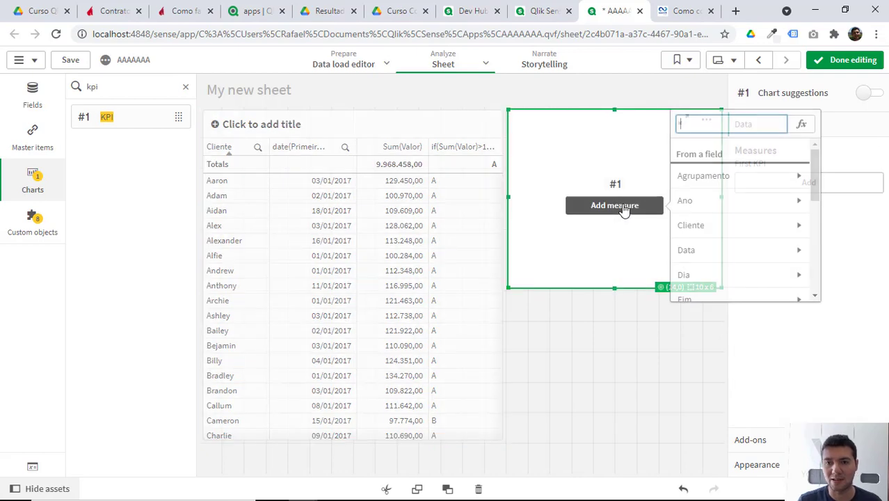
click(800, 125)
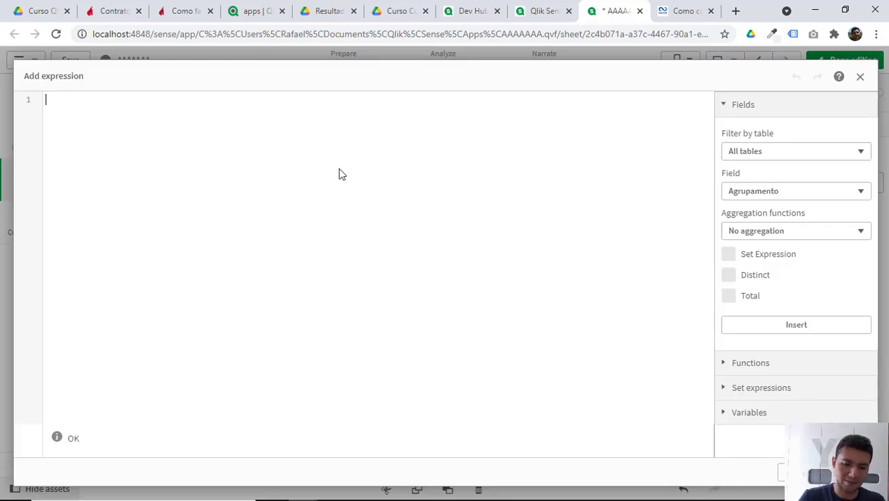
text(Sum()
key(Return)
key(Return)
key(Return)
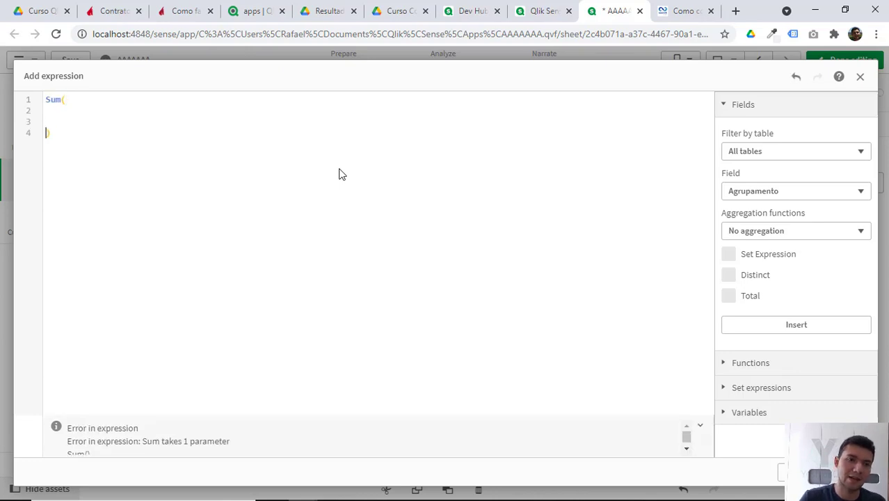
key(Up)
key(Up)
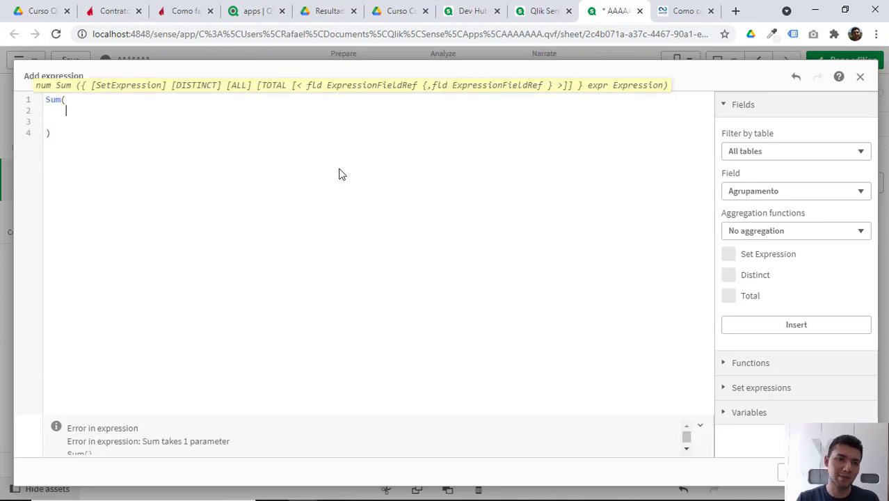
key(Down)
key(Down)
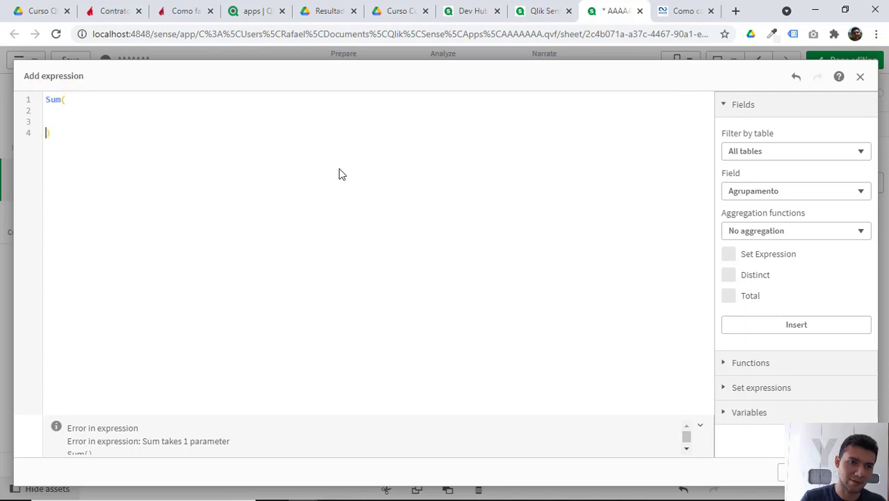
text(,cli)
key(BackSpace)
key(BackSpace)
key(BackSpace)
key(BackSpace)
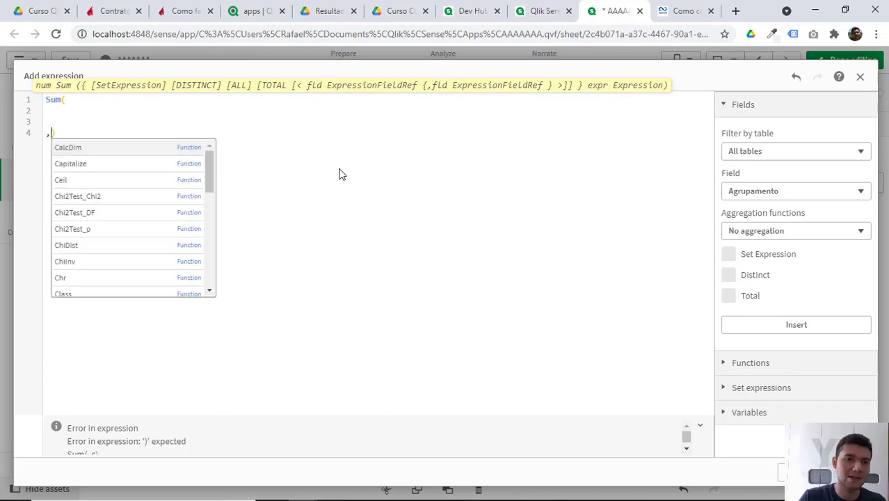
key(Escape)
Nest an aggr() grouped by Cliente inside the Sum and paste the copied if(Sum(Valor)>100000,'A','B') as its first argument.
key(Up)
key(Up)
text(aggr()
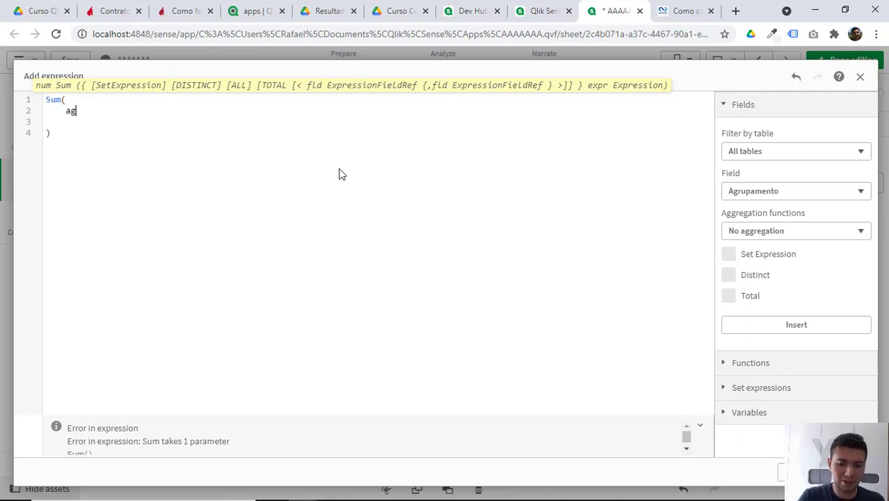
key(Return)
key(Return)
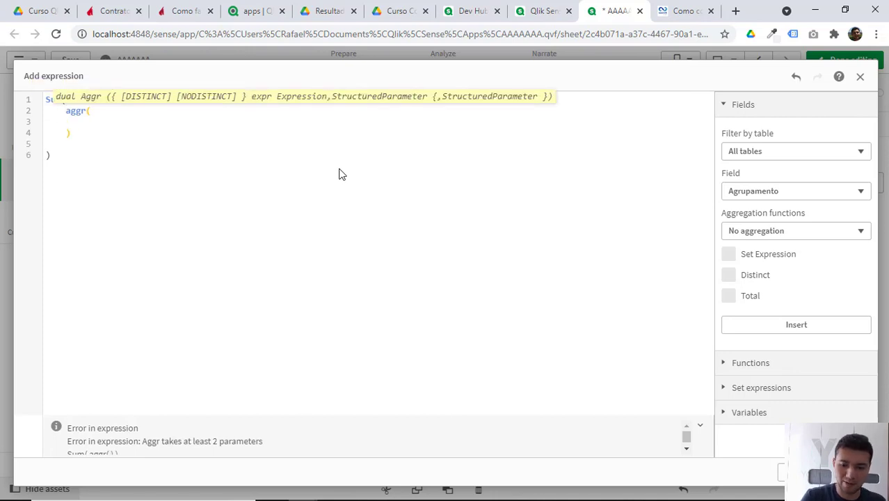
text(,cli)
key(Return)
key(Up)
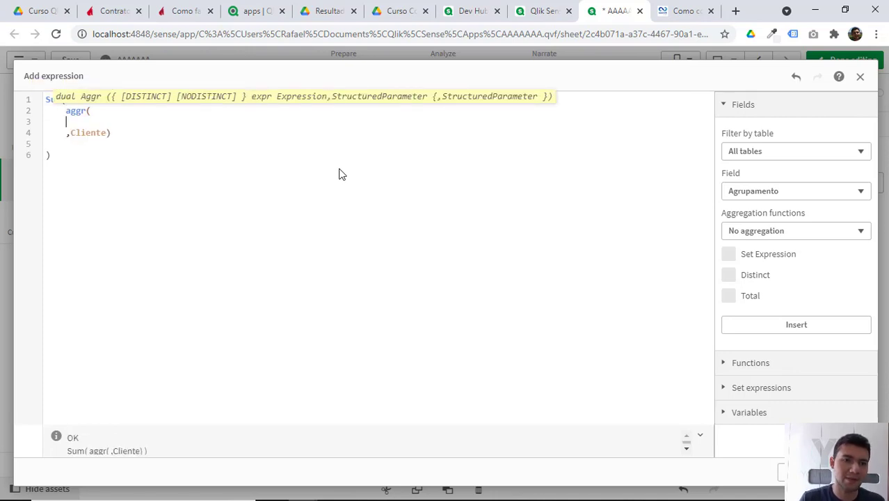
key(Tab)
key(ctrl+v)
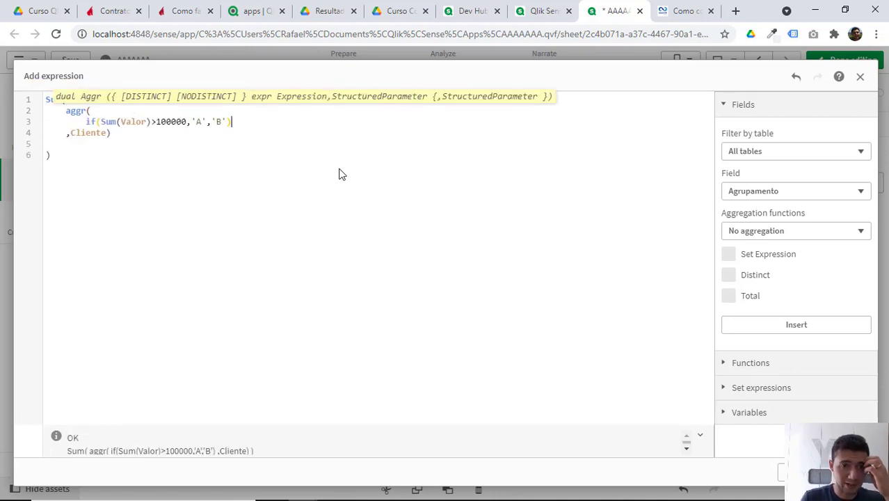
Replace the 'A' result of the nested if condition with 0.
key(Left)
key(Left)
key(Left)
key(Left)
key(Left)
key(Left)
key(Left)
key(Left)
key(Left)
key(Left)
key(Left)
key(Left)
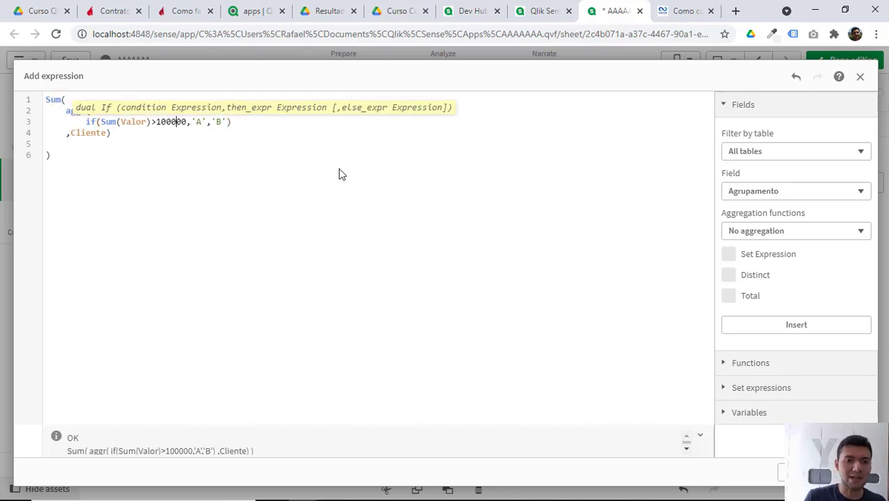
key(Right)
key(Right)
key(Right)
key(Right)
key(Right)
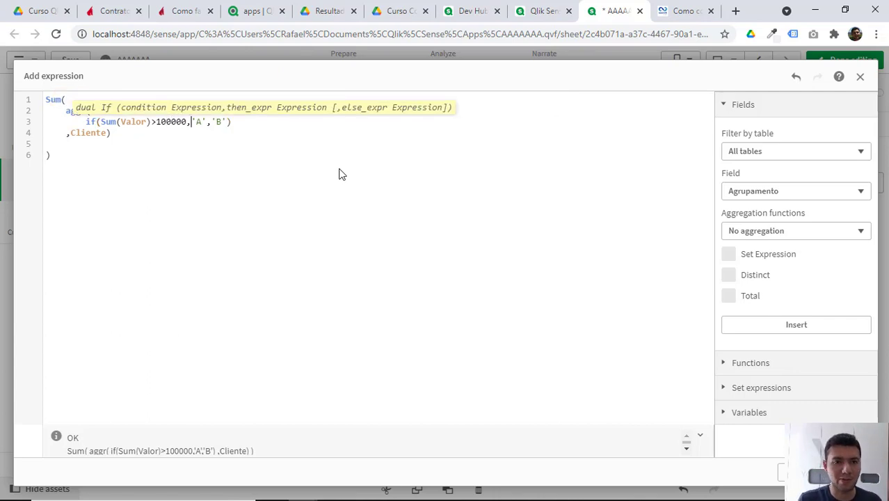
key(shift+Right)
key(shift+Right)
key(shift+Right)
text(0)
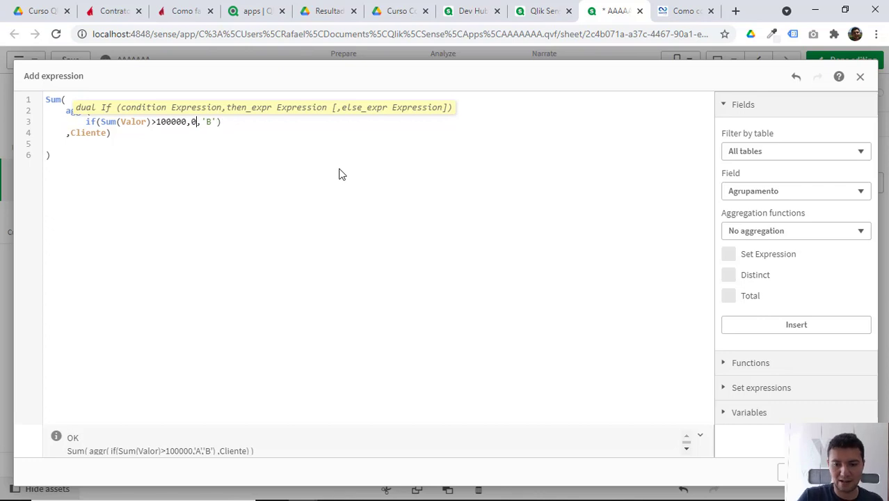
Replace the 'B' result of the nested if condition with 1 and apply the expression to the KPI.
key(Right)
key(Right)
key(Right)
key(shift+Left)
key(shift+Left)
key(shift+Left)
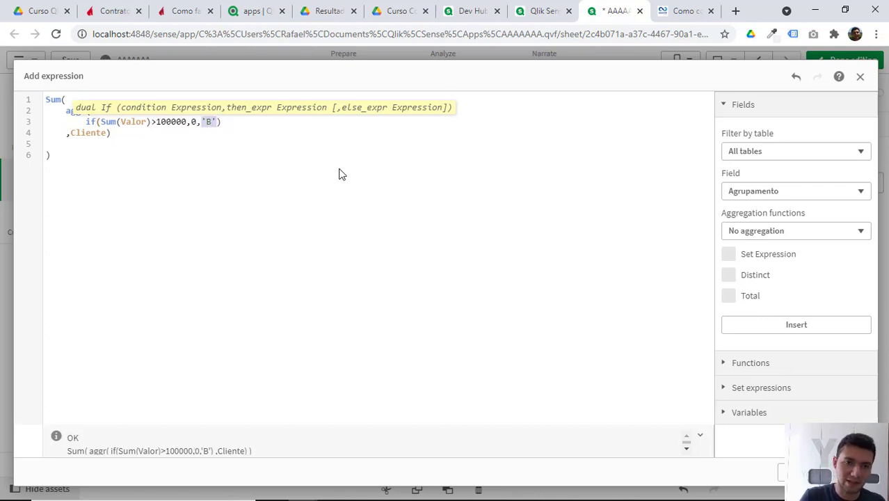
text(1)
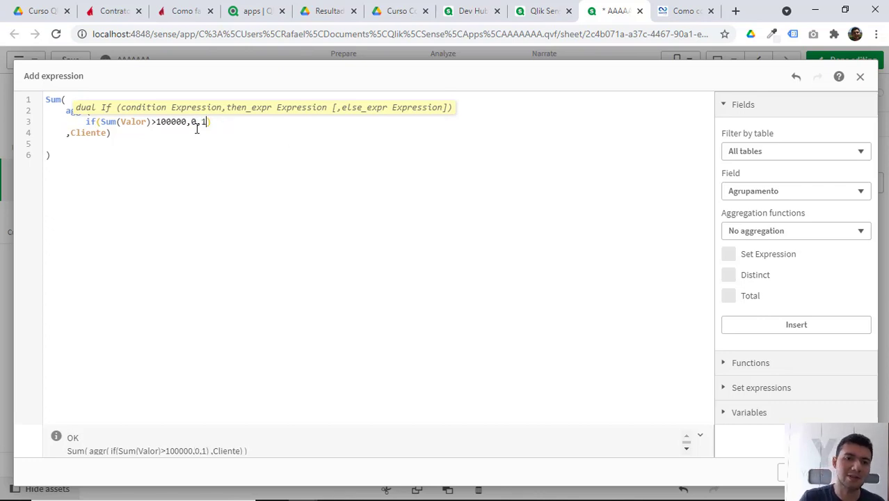
click(89, 171)
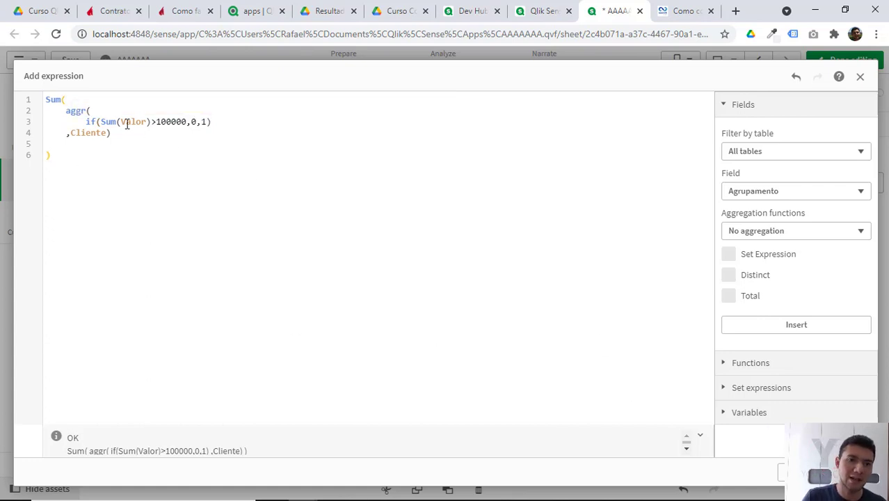
drag(112, 124, 186, 124)
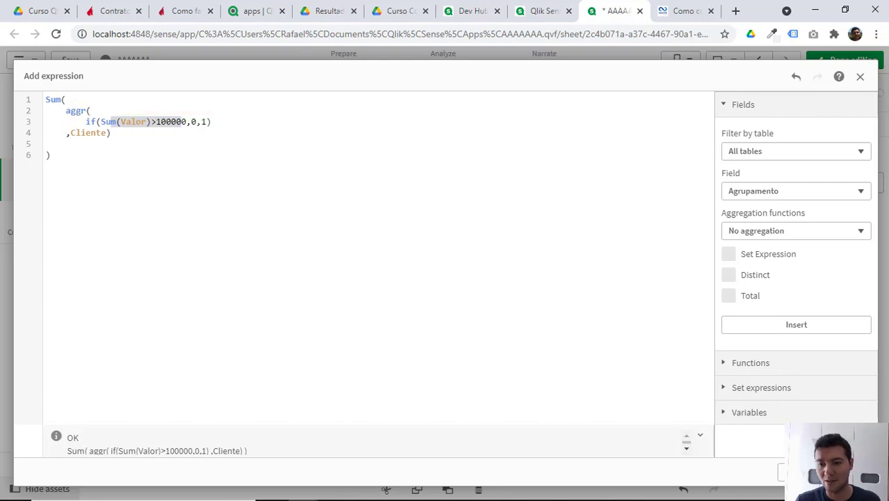
click(807, 472)
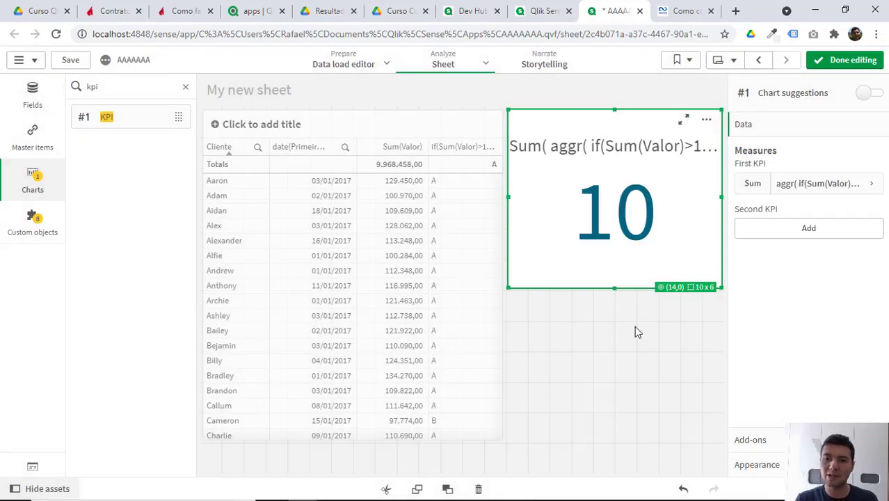
Check the KPI in the sheet's viewing mode, return to editing and shorten it to 10 x 4 grid cells.
click(845, 60)
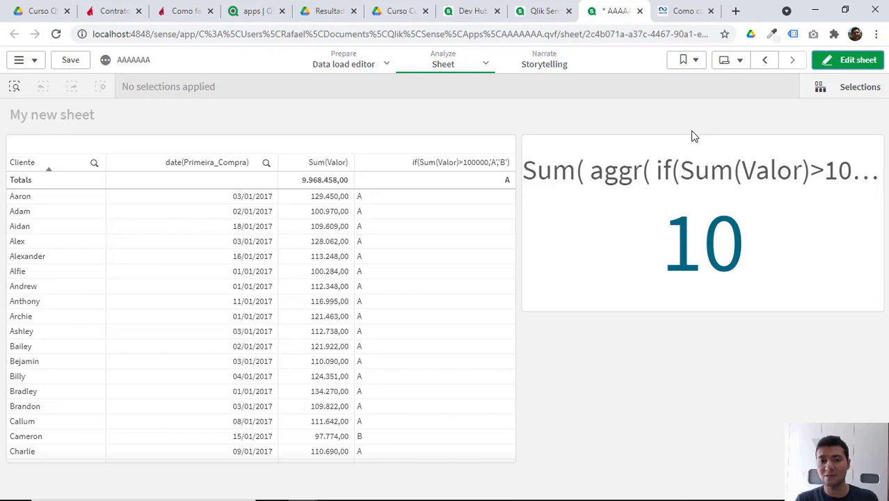
click(868, 62)
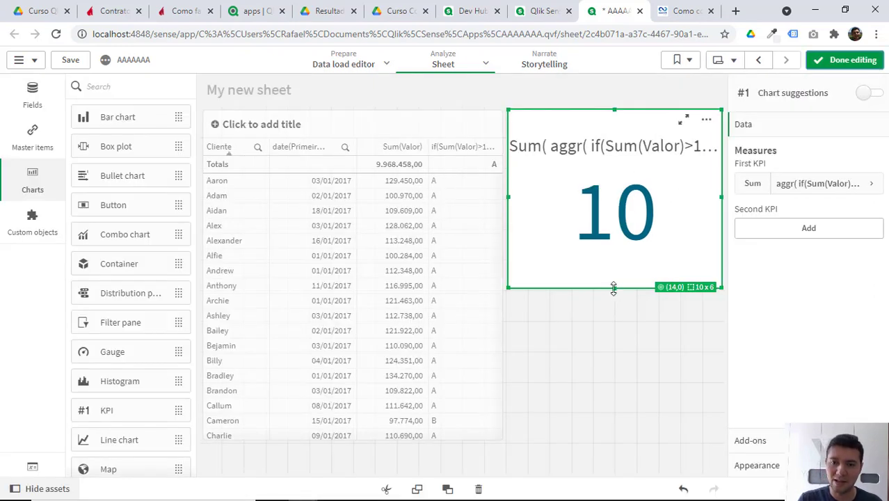
drag(613, 287, 623, 221)
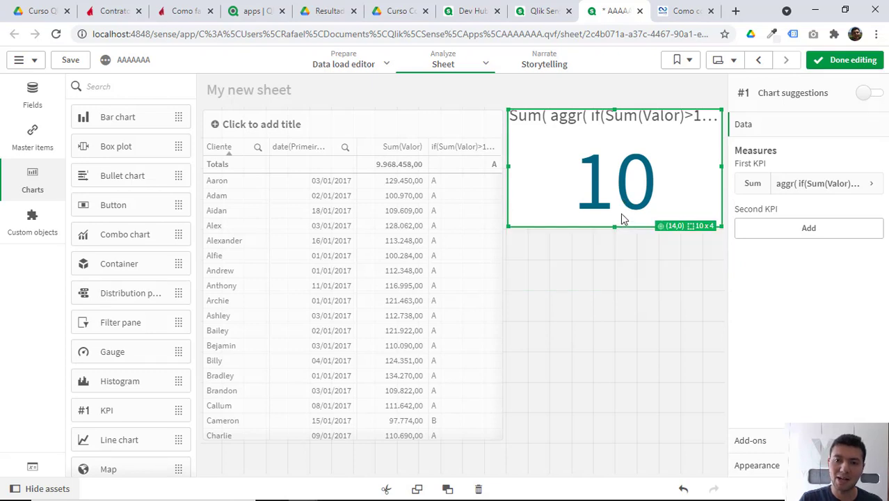
Duplicate the if(Sum(Valor)>100000,'A','B') column in the client table.
click(626, 296)
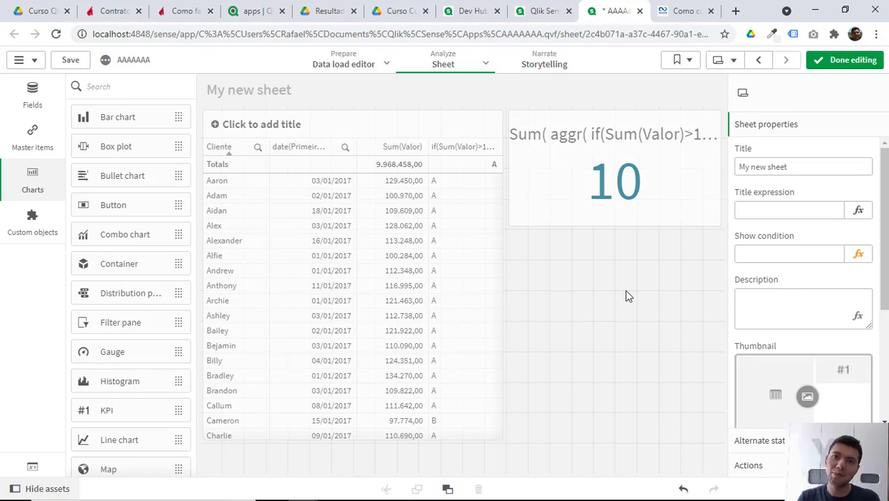
click(332, 222)
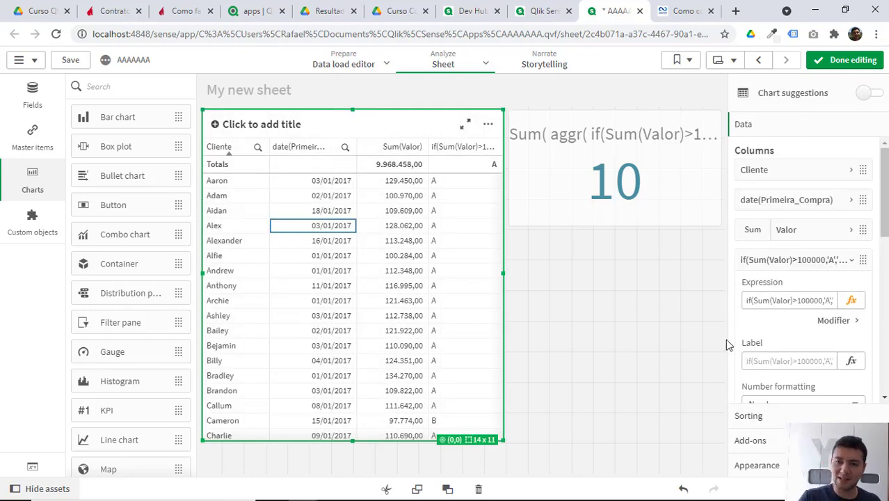
click(805, 265)
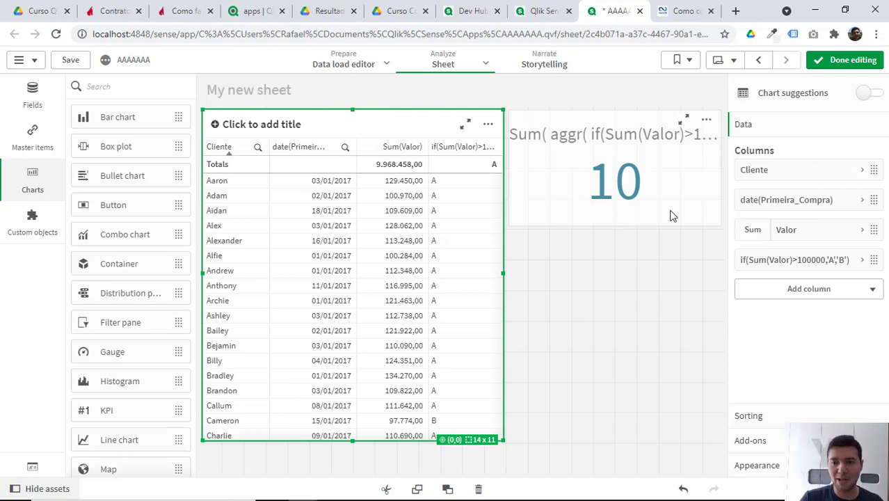
right_click(782, 259)
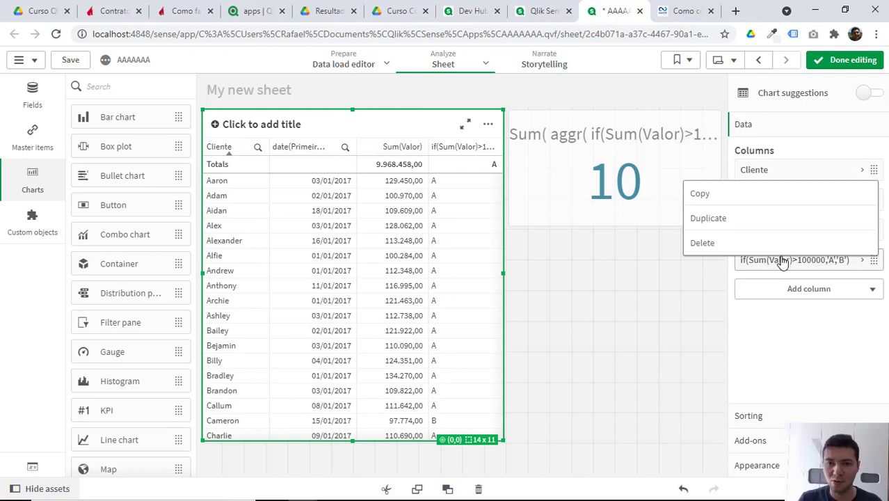
click(739, 224)
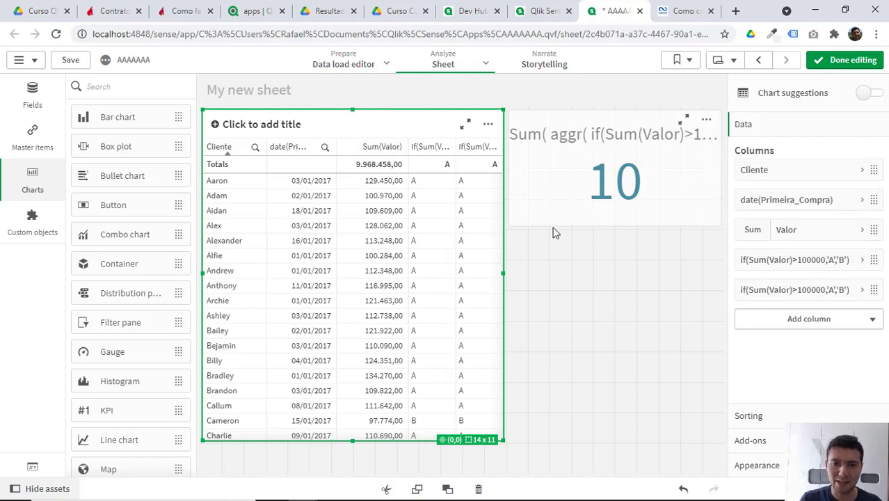
Replace the duplicated column's expression with the start of a new condition on the Data field, if(Data >=.
click(814, 289)
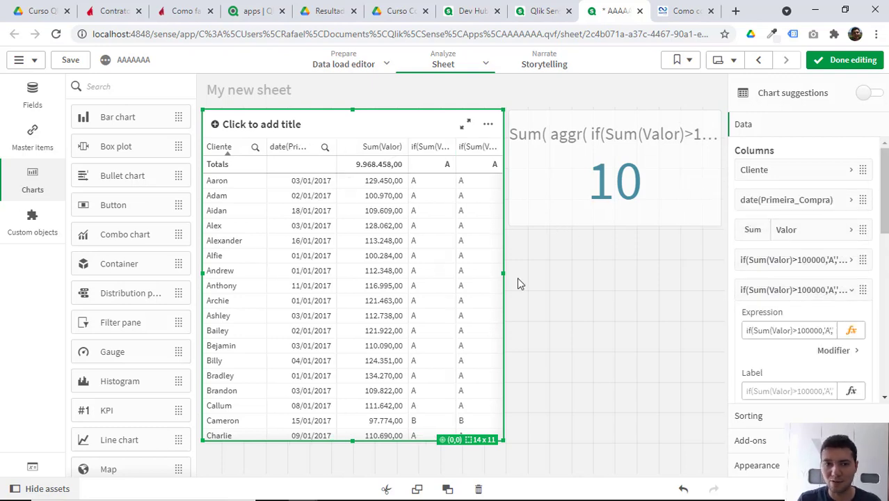
click(850, 331)
key(ctrl+a)
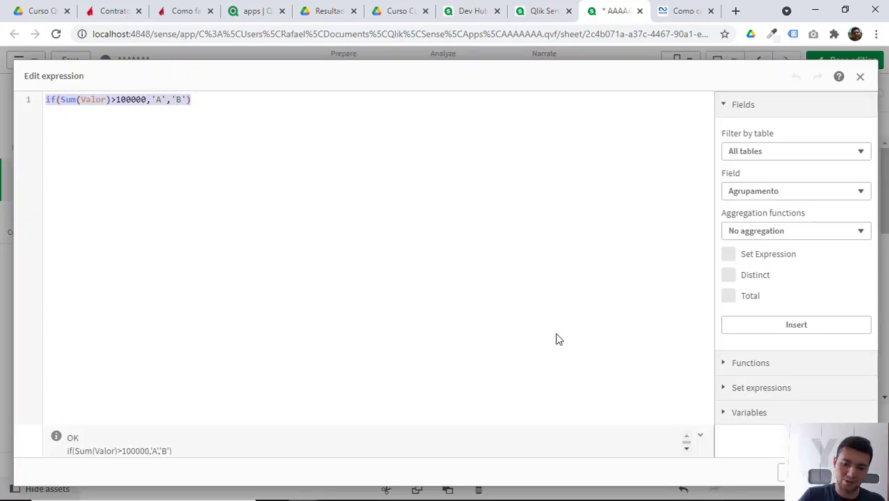
text(if()
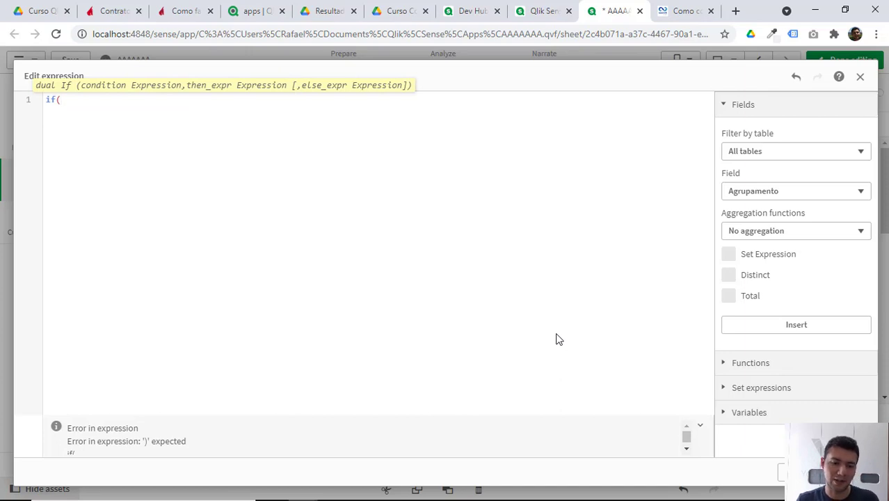
text(add)
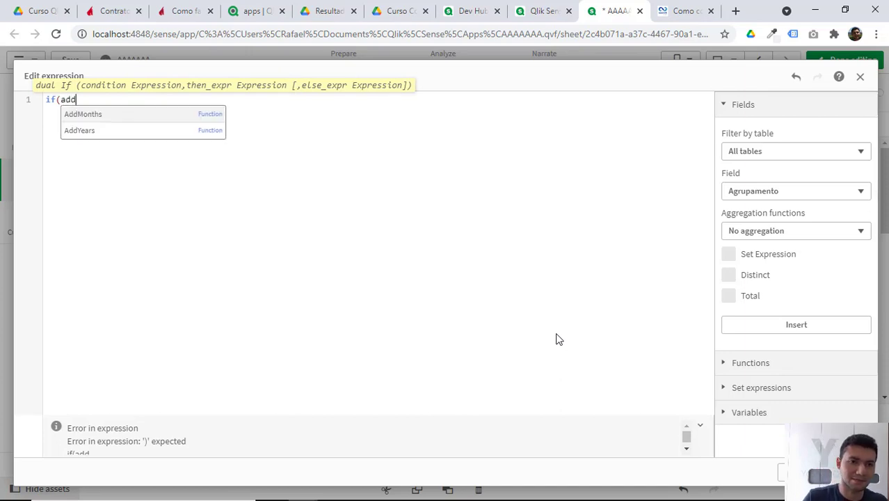
key(BackSpace)
key(BackSpace)
key(BackSpace)
text(data)
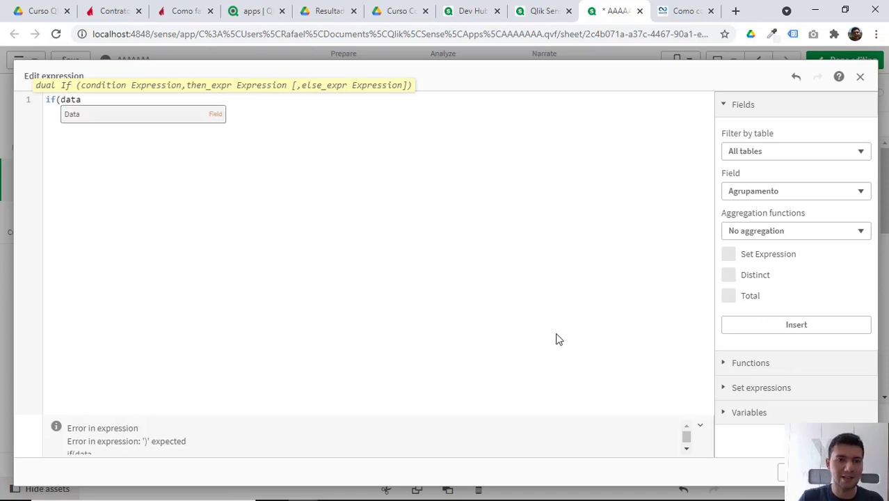
key(Return)
text(>= )
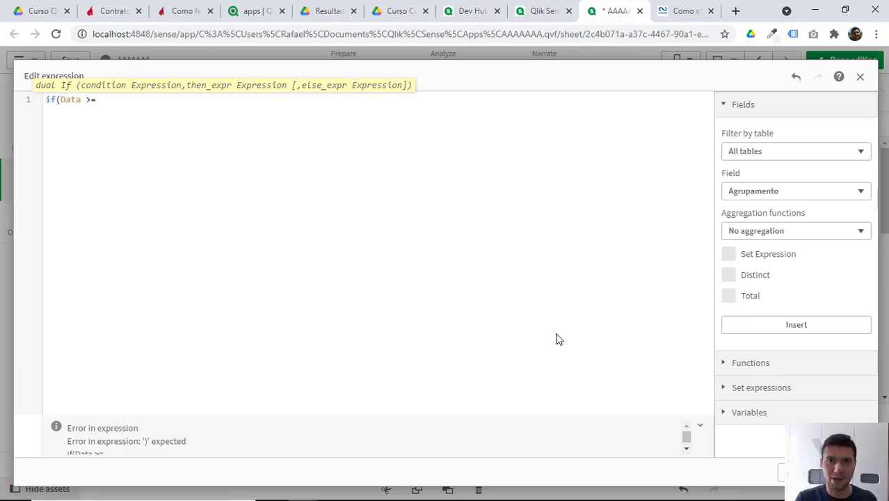
Complete the condition with AddMonths(Primeira_Compra,36) as the comparison date and Valor as the result, closing the if.
text(add)
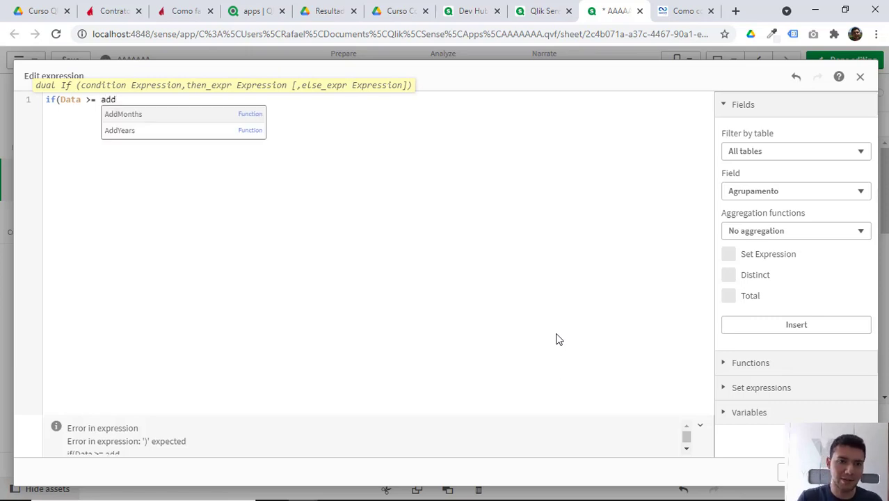
key(Return)
text((pri)
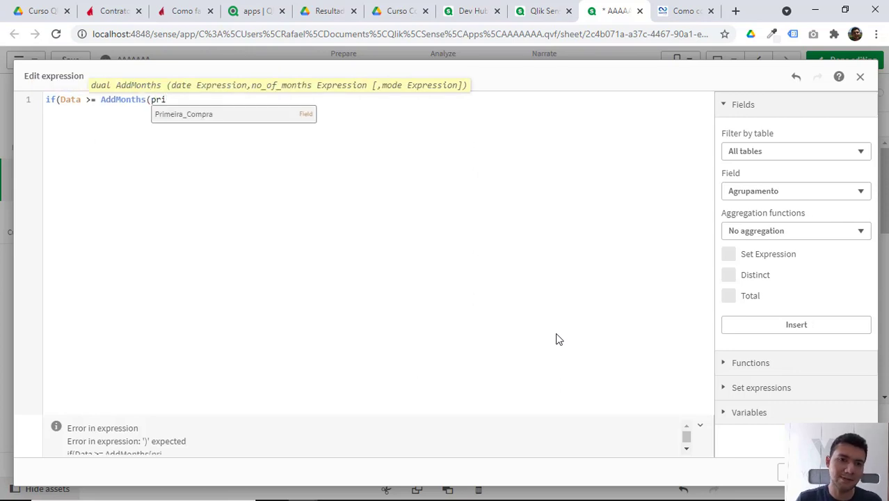
key(Return)
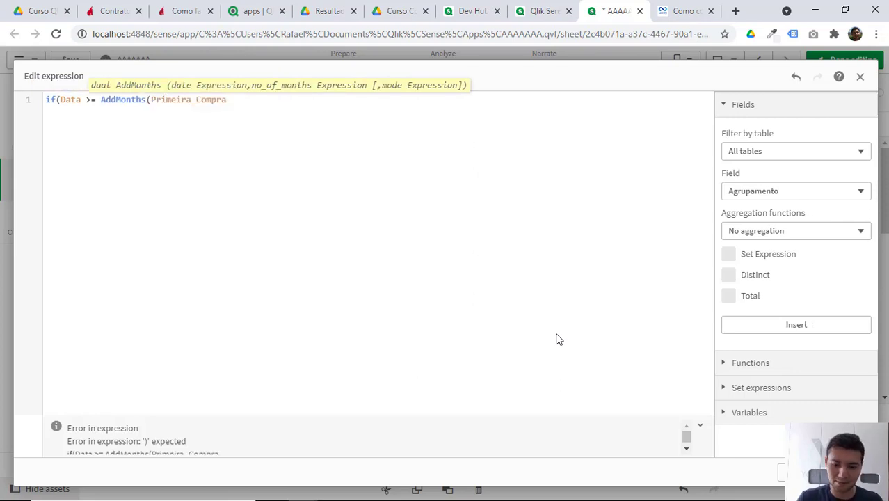
text(,36))
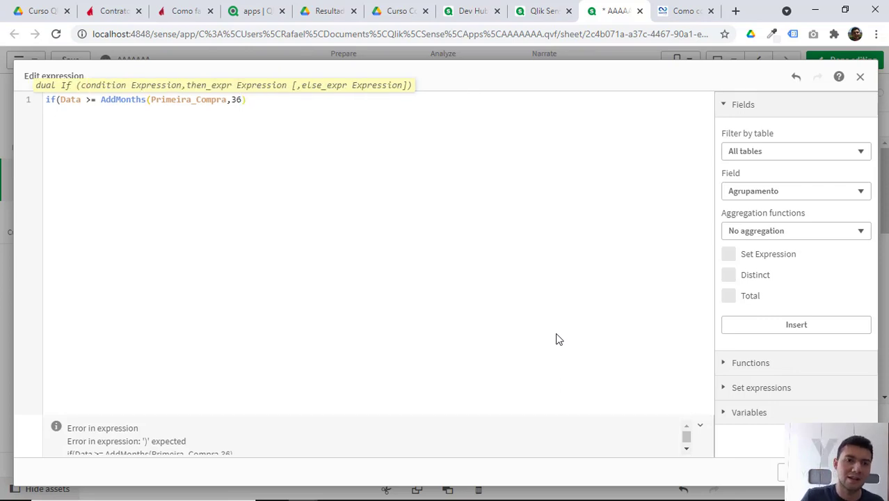
text(,)
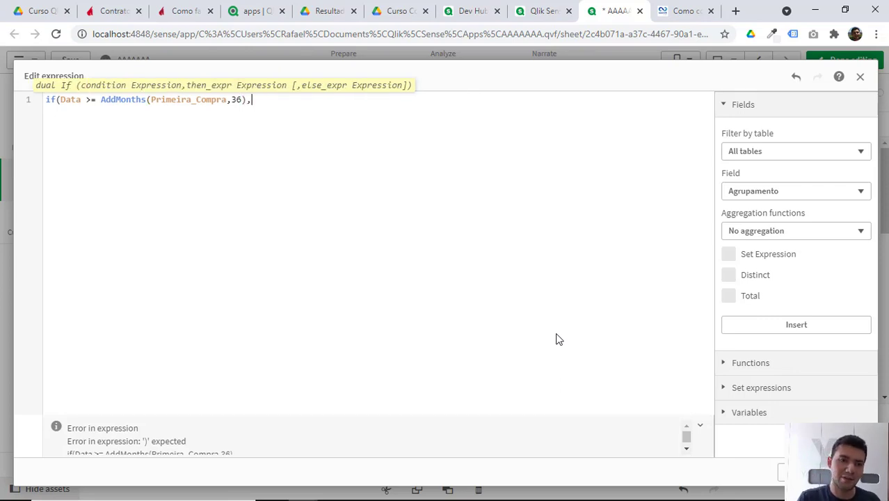
text(Vle)
key(BackSpace)
key(BackSpace)
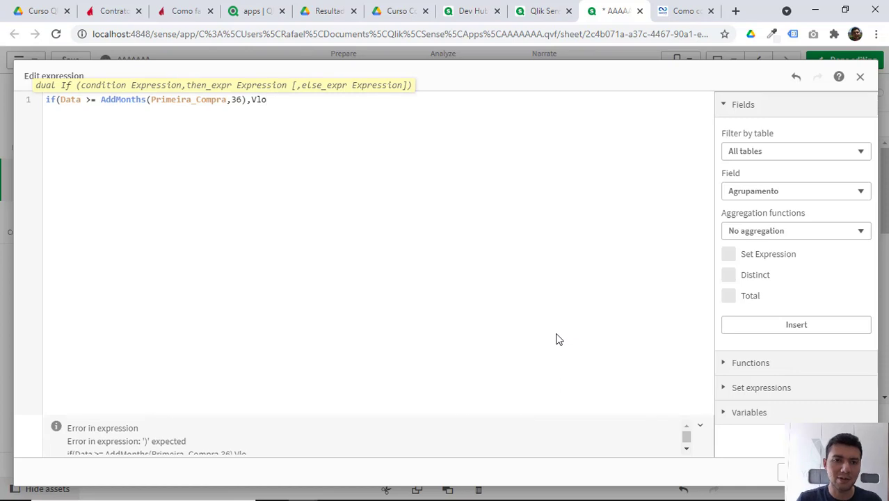
text(alor))
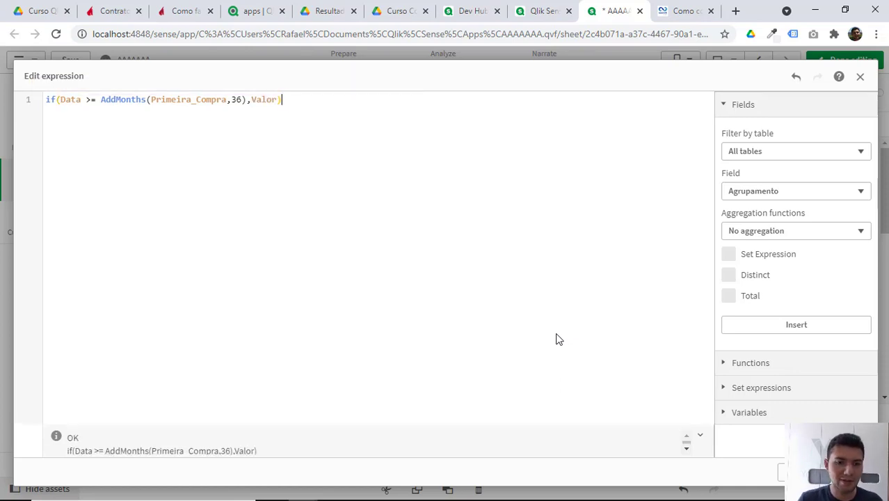
Wrap the if expression in Sum( ) on separate lines, indent the if line and apply it to the column.
key(Home)
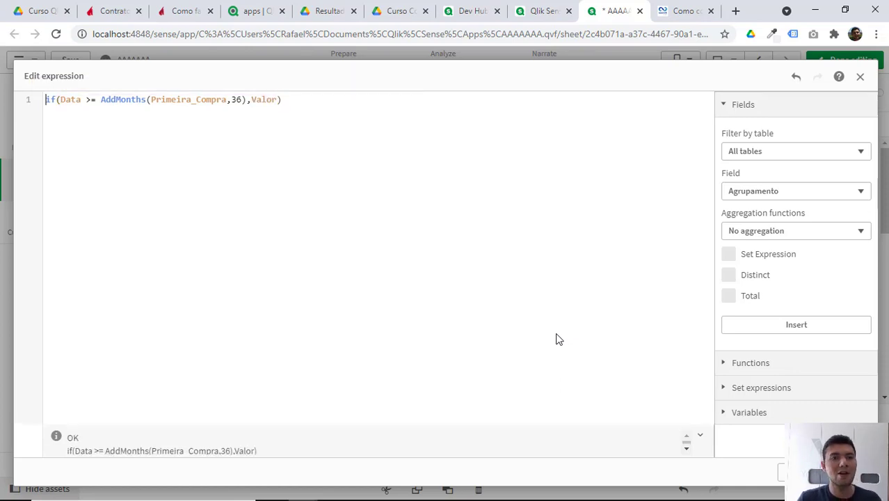
key(Return)
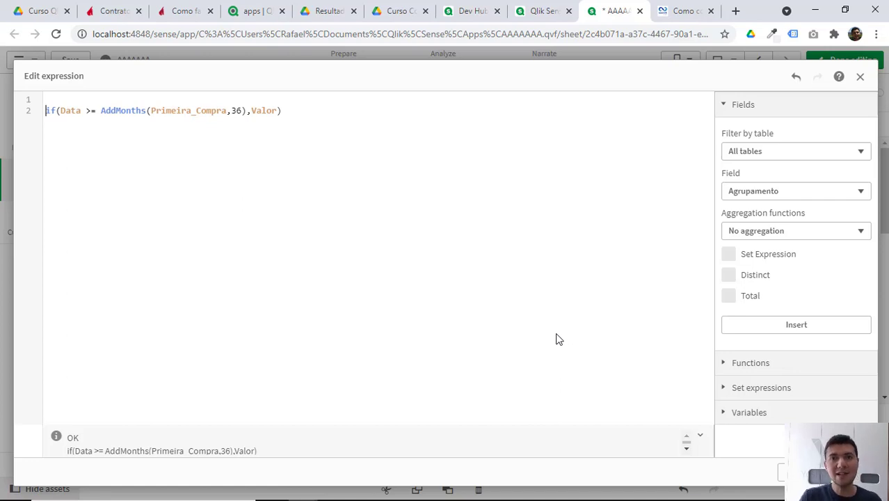
key(Up)
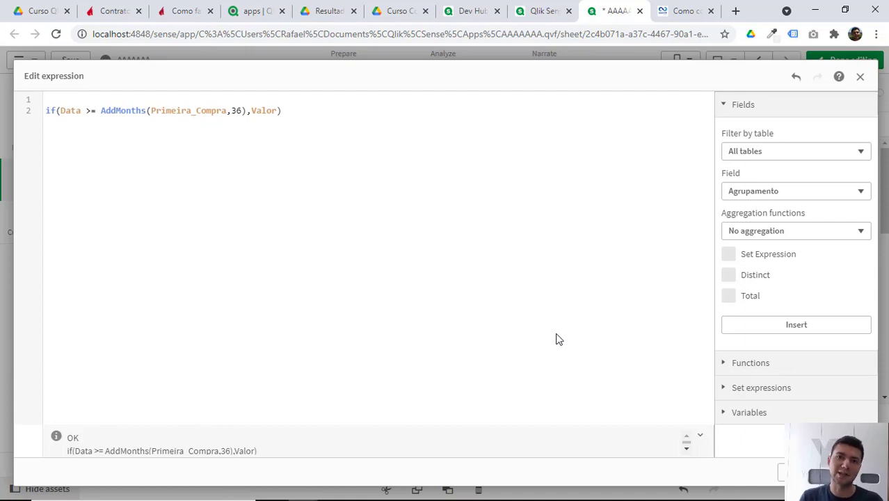
text(Sum()
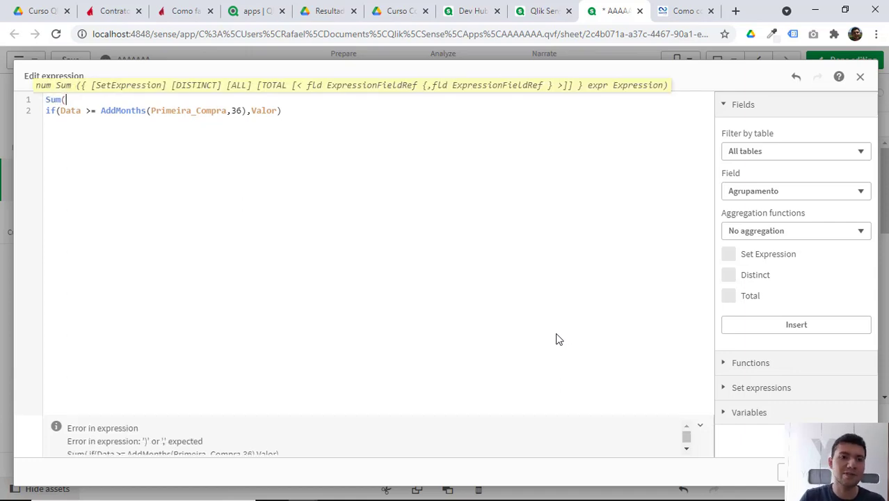
key(ctrl+End)
key(Return)
key(Up)
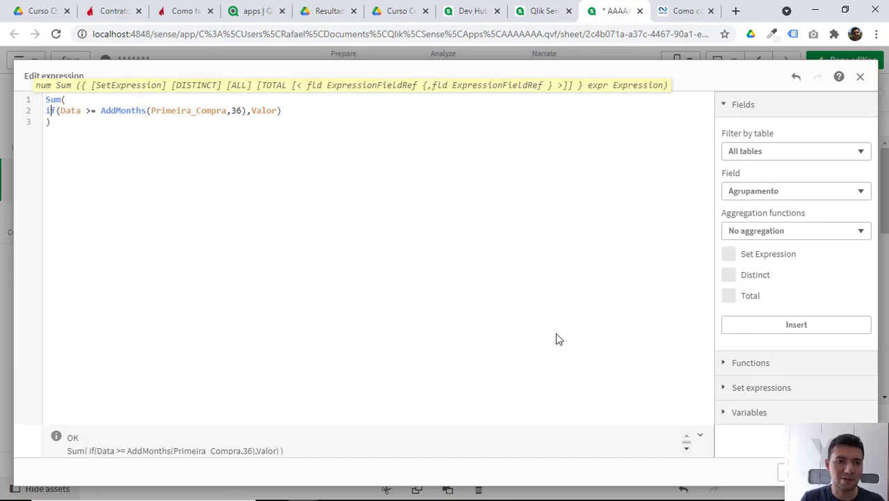
key(Home)
key(Tab)
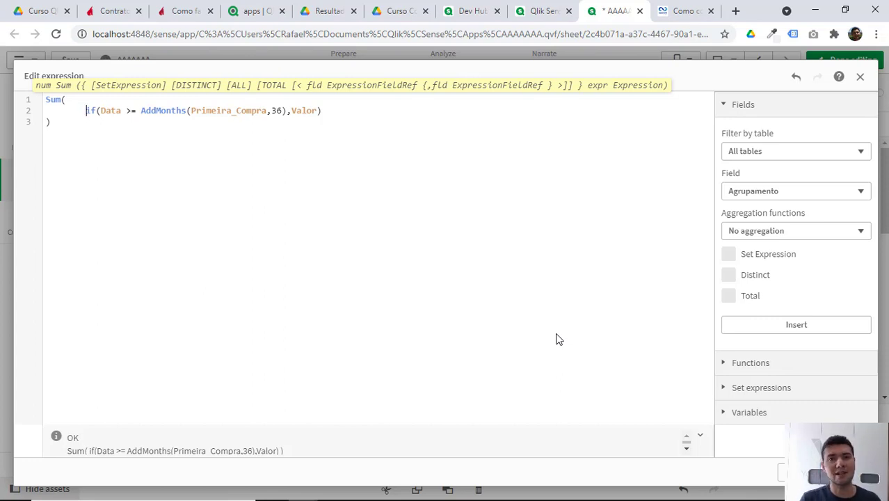
click(799, 473)
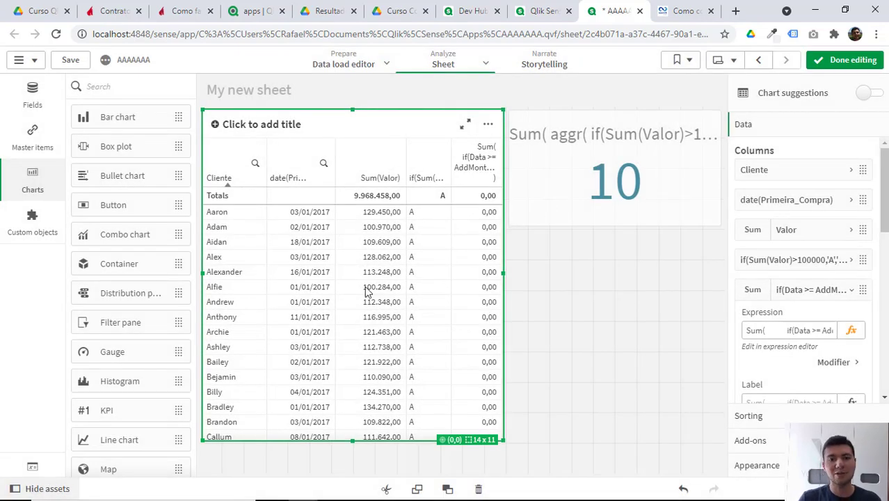
Set the AddMonths period in the new Sum column to 24 months and check the table in viewing mode.
click(850, 330)
double_click(276, 111)
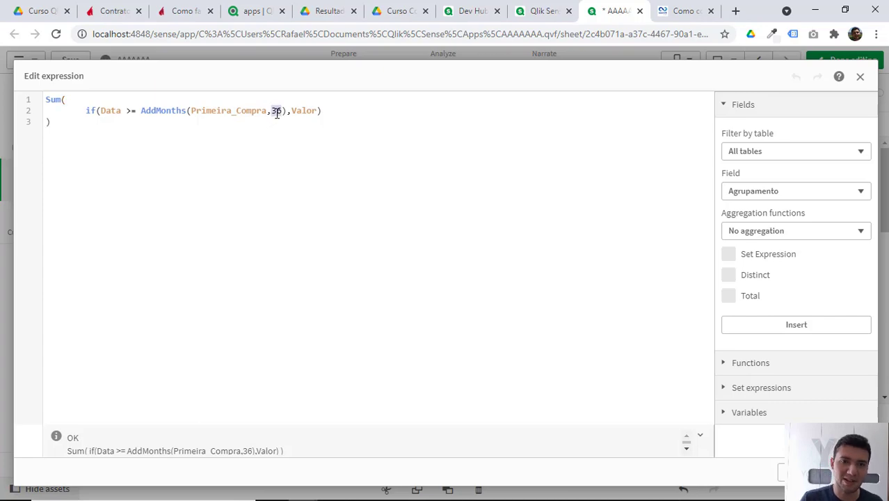
text(24)
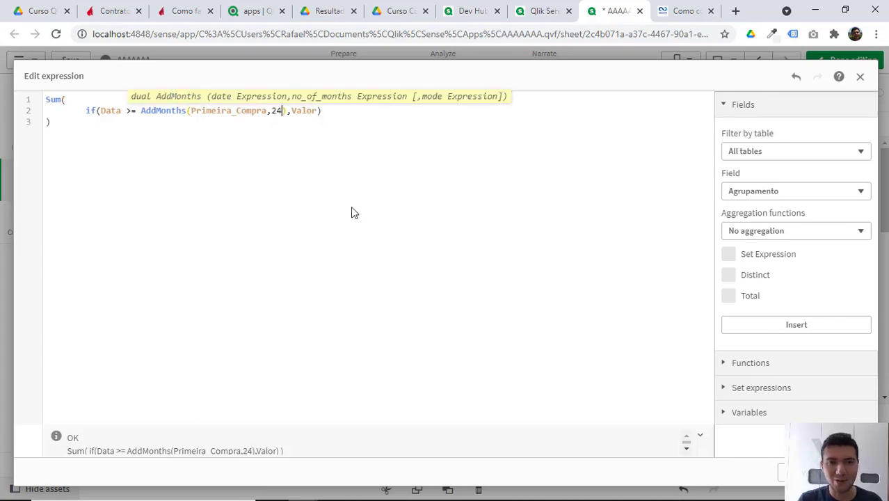
click(848, 472)
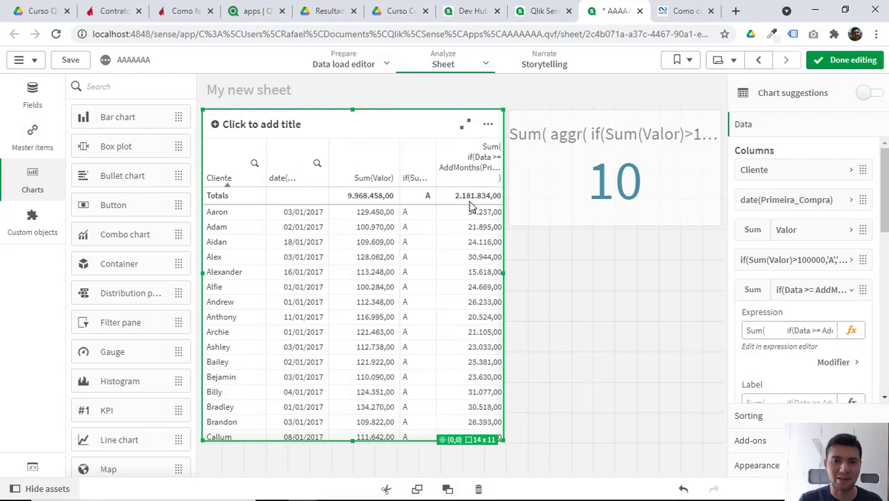
click(824, 63)
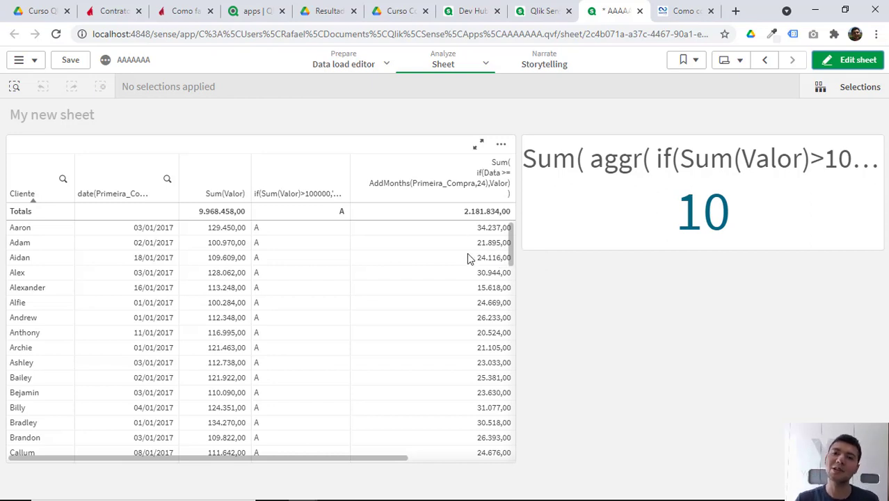
Return to editing the sheet and add a second KPI chart, 10 x 6 grid cells, below the existing KPI.
click(840, 63)
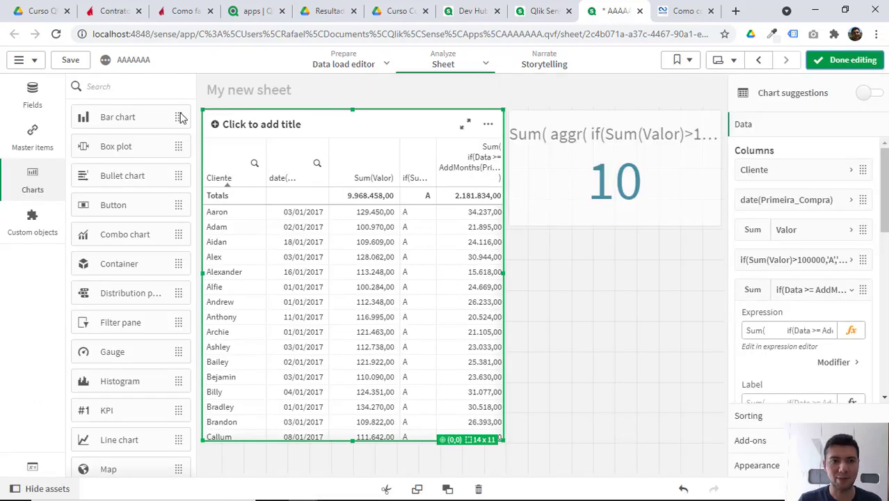
click(139, 92)
text(kpi)
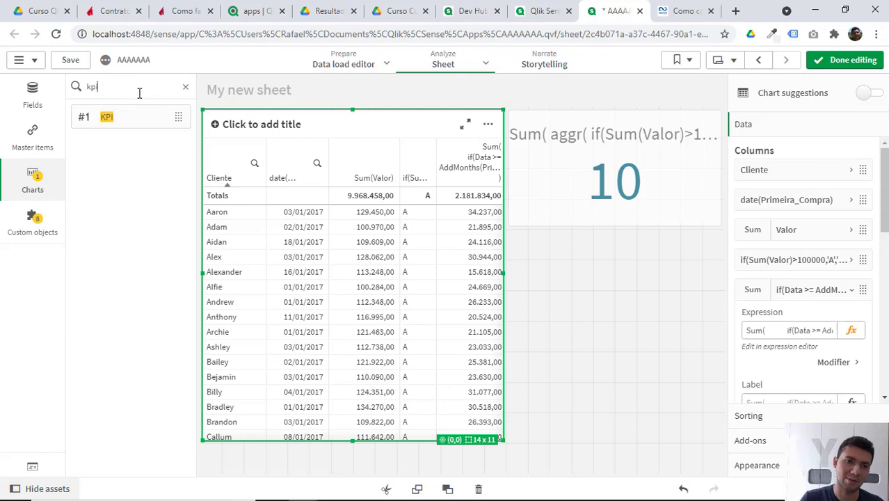
drag(122, 120, 614, 409)
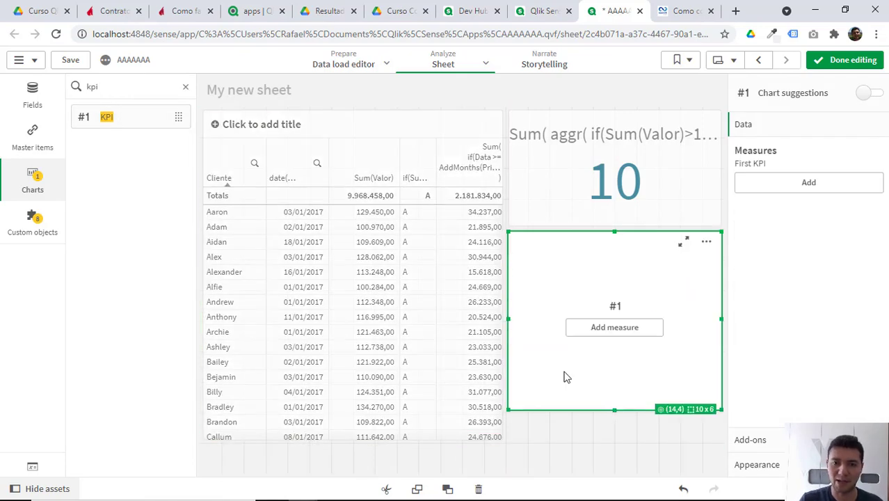
Copy the whole Sum expression with the 24-month AddMonths condition from the table's last column, leaving the column unchanged.
click(486, 281)
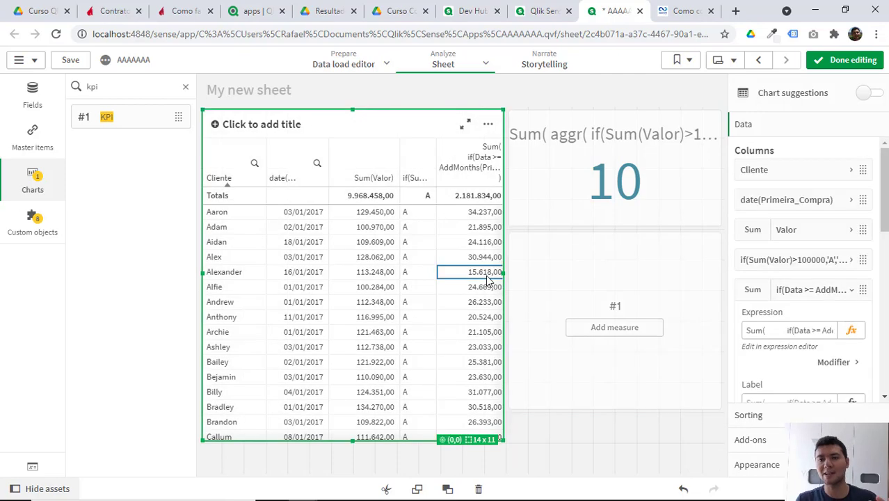
click(851, 328)
key(ctrl+a)
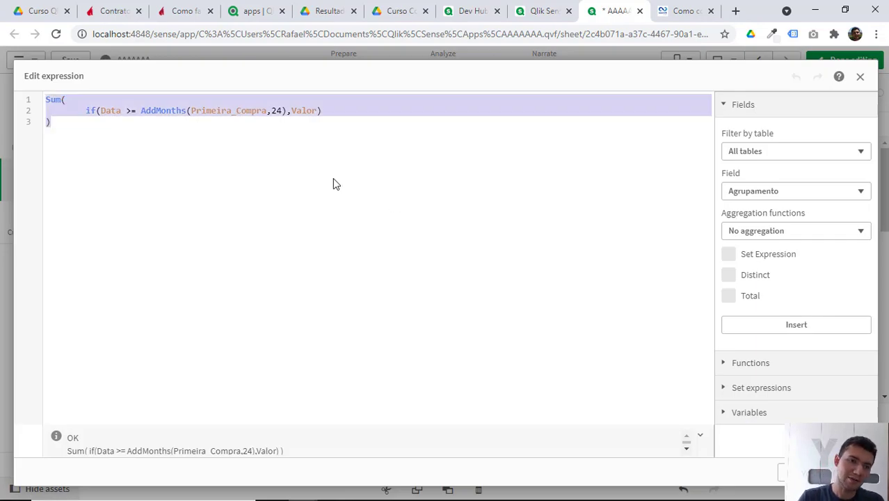
click(103, 111)
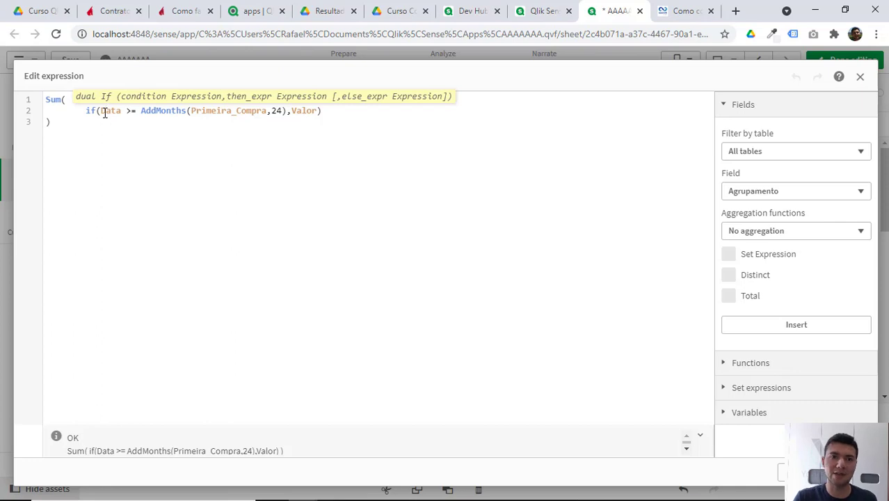
click(67, 110)
click(54, 121)
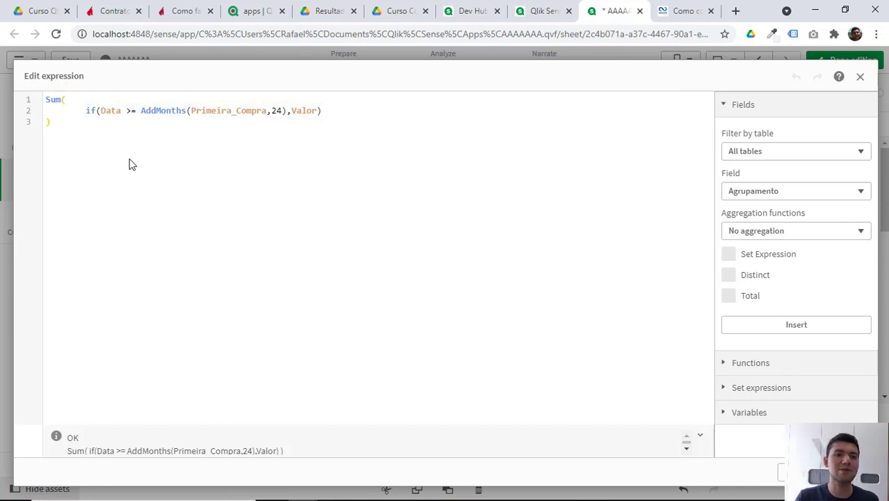
click(129, 110)
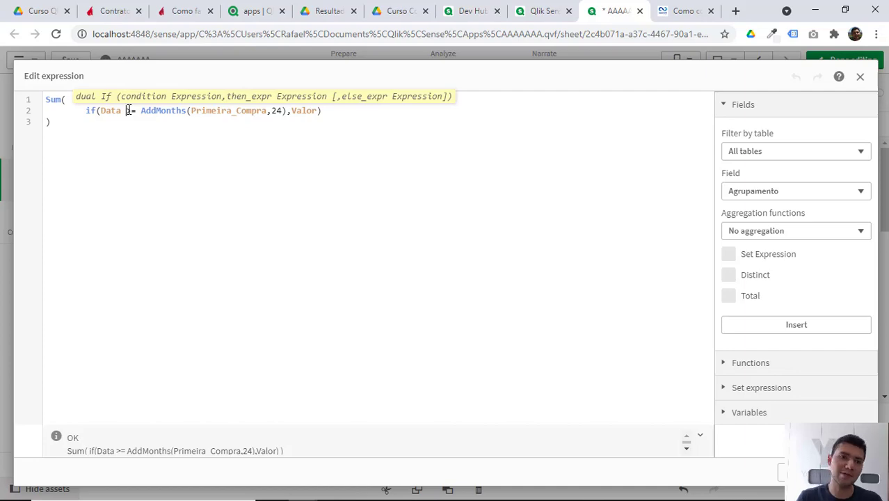
key(ctrl+a)
key(ctrl+c)
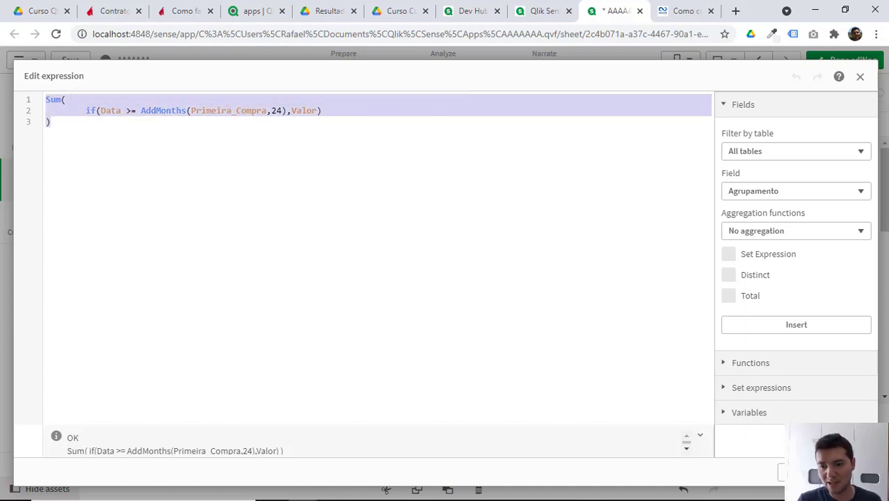
click(848, 472)
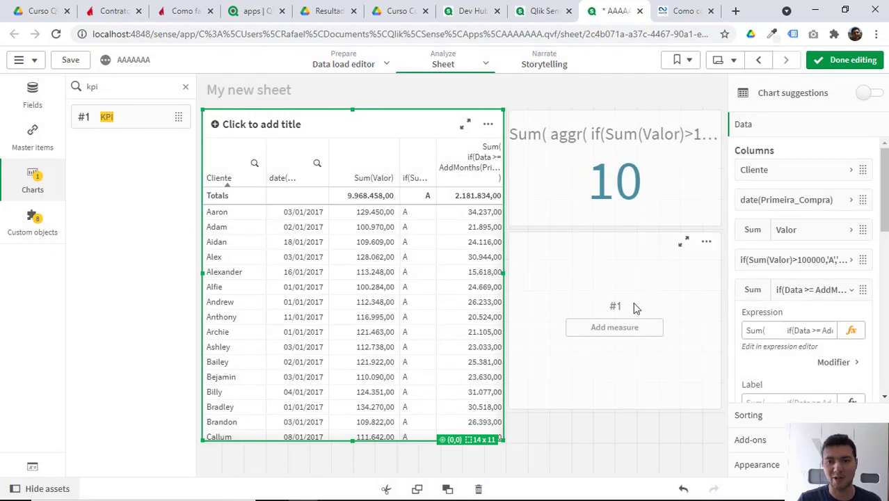
Add the copied Sum(if(Data >= AddMonths(Primeira_Compra,24),Valor)) expression as the empty KPI's measure and finish editing the sheet.
click(673, 325)
click(645, 330)
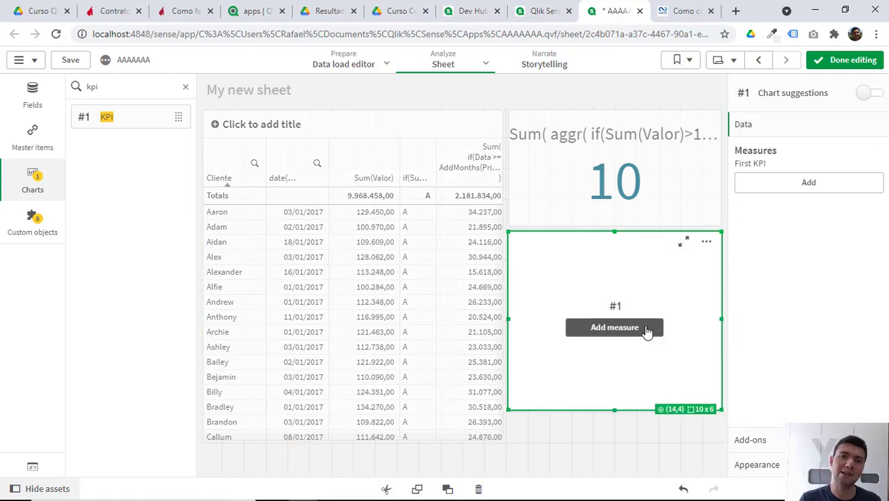
click(803, 246)
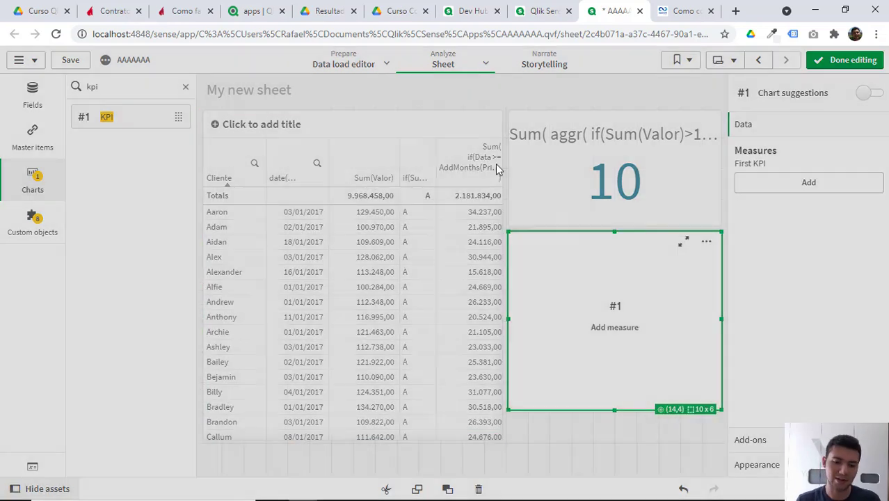
key(ctrl+v)
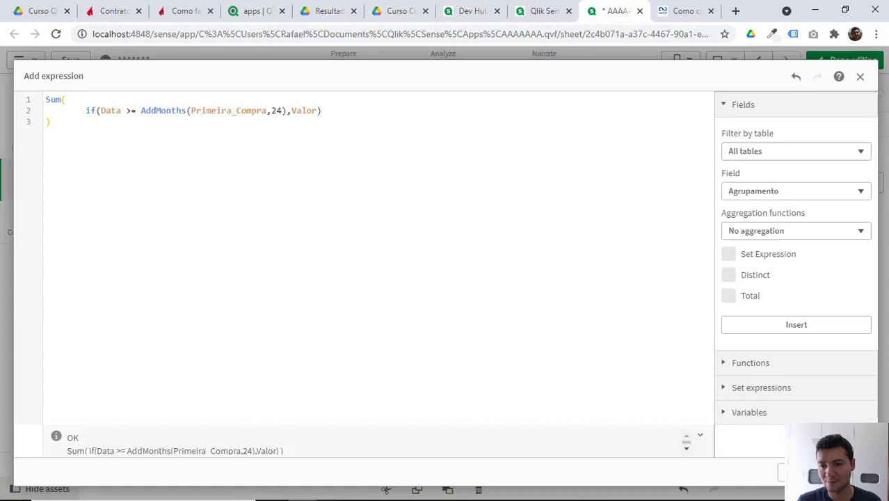
click(849, 472)
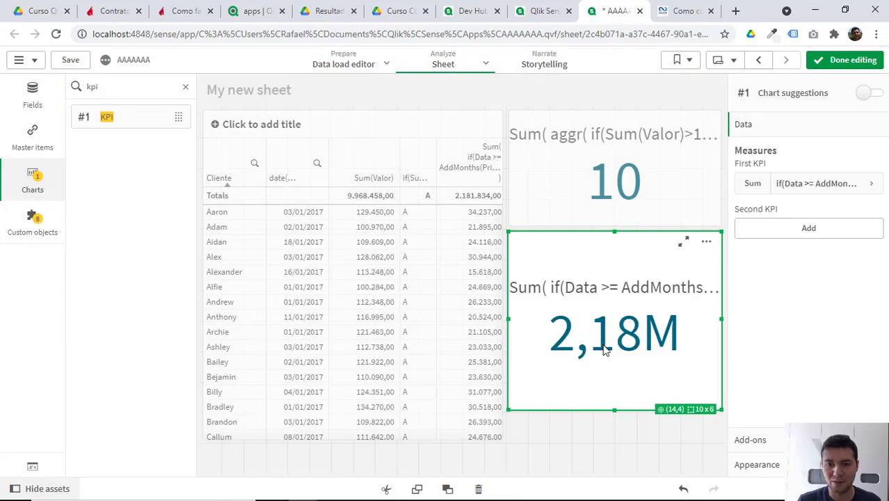
click(850, 59)
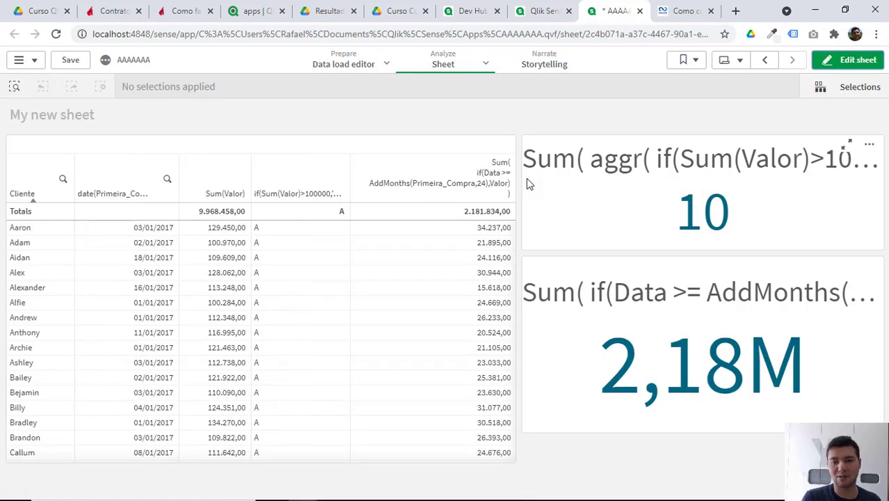